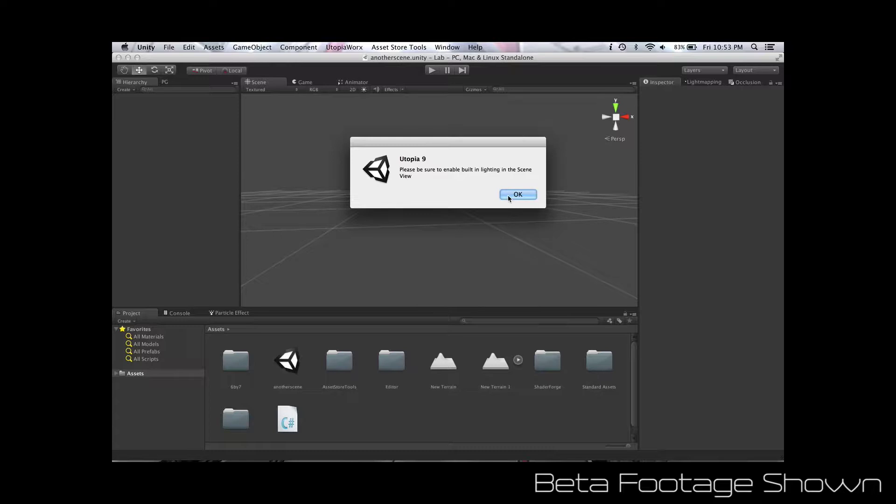
Step: Dismiss the built-in lighting reminder and make sure scene lighting is enabled in the Scene view
{"action": "left_click", "coordinate": [509, 199]}
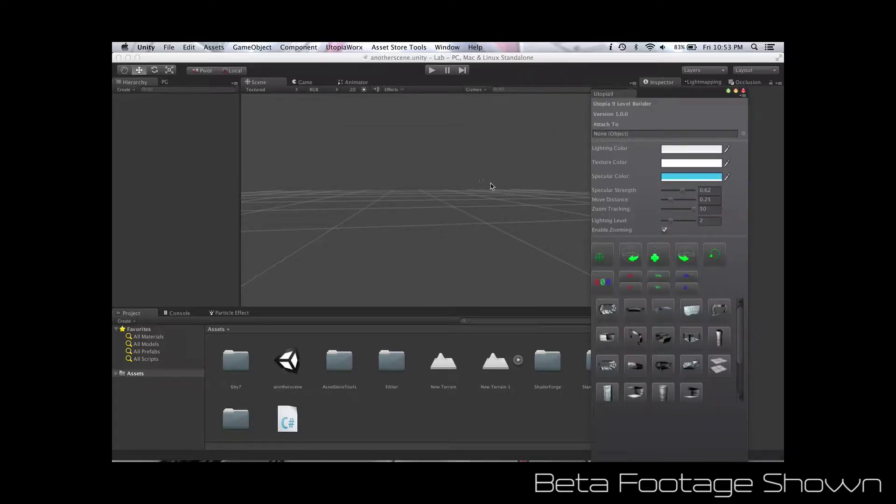
{"action": "left_click", "coordinate": [364, 91]}
{"action": "left_click", "coordinate": [364, 90]}
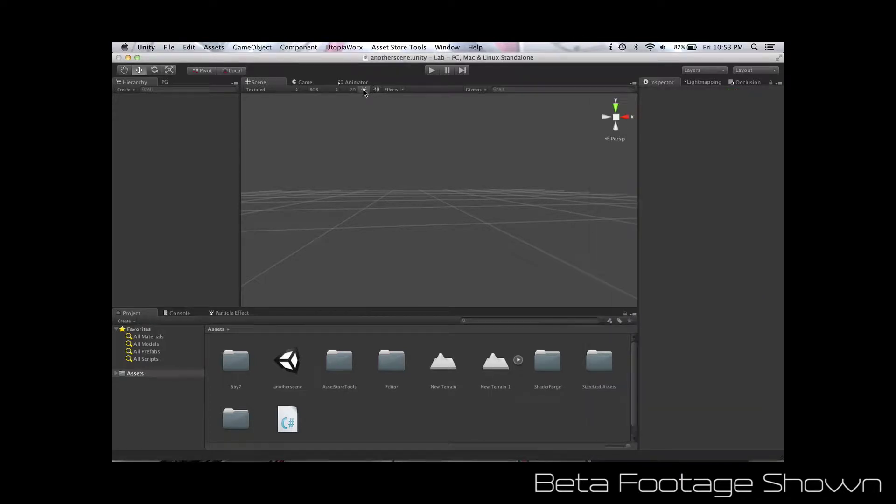
Step: Bring back the floating Utopia9 level builder window and dock it alongside the Inspector
{"action": "key", "text": "super+grave"}
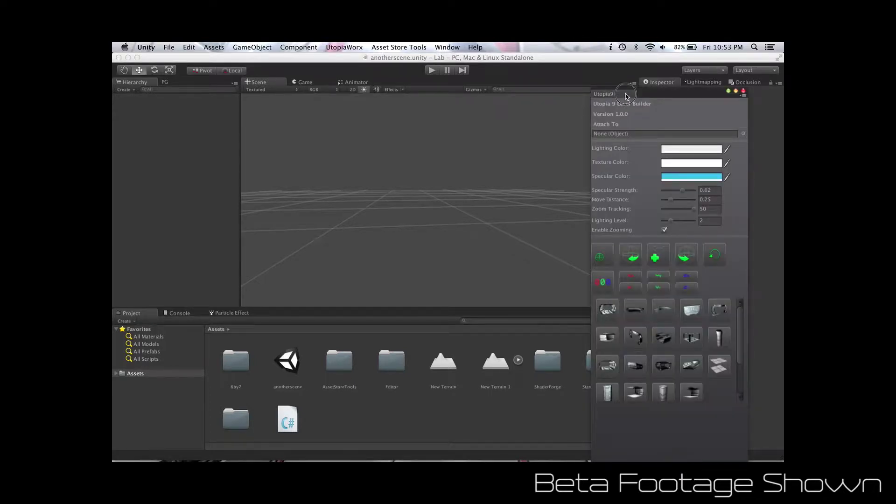
{"action": "left_click_drag", "start_coordinate": [627, 96], "coordinate": [555, 275]}
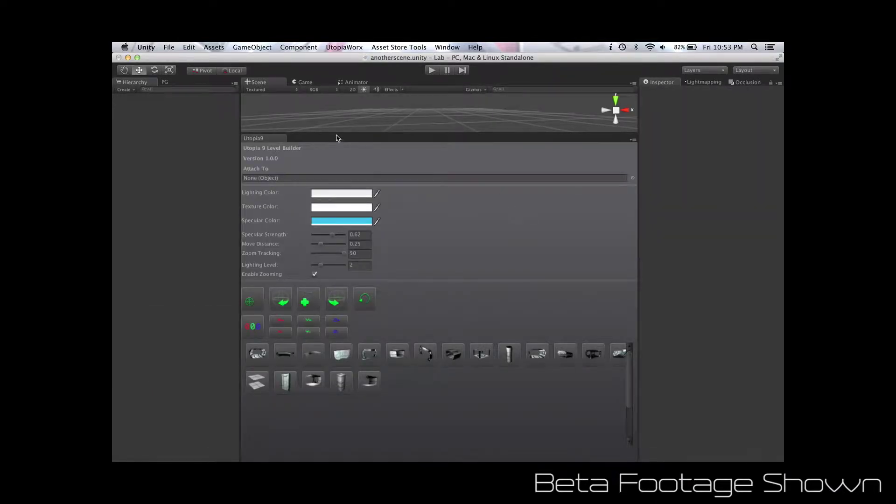
{"action": "left_click_drag", "start_coordinate": [275, 139], "coordinate": [671, 141]}
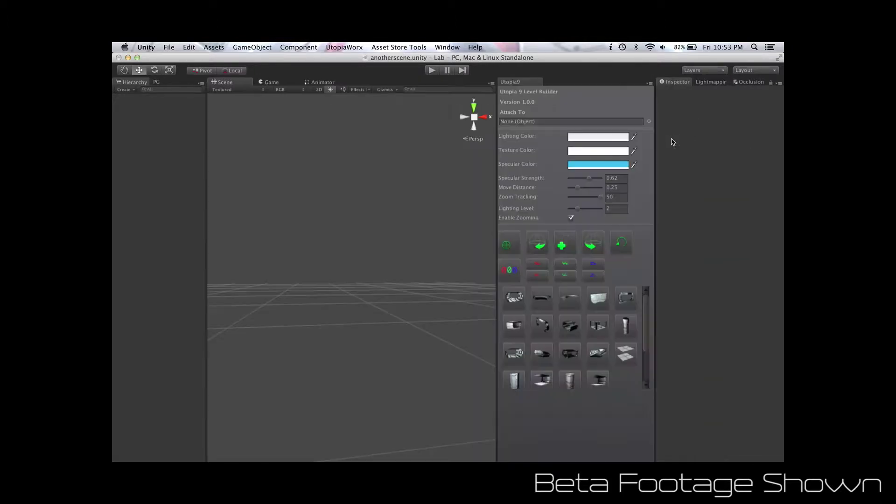
{"action": "left_click_drag", "start_coordinate": [524, 84], "coordinate": [668, 88]}
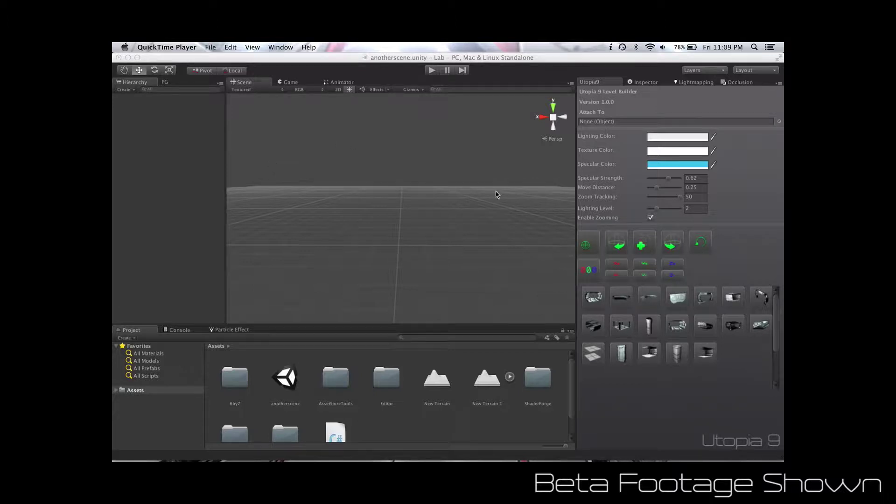
Step: Create a new Utopia 9 group in the empty scene and select it
{"action": "left_click", "coordinate": [648, 246]}
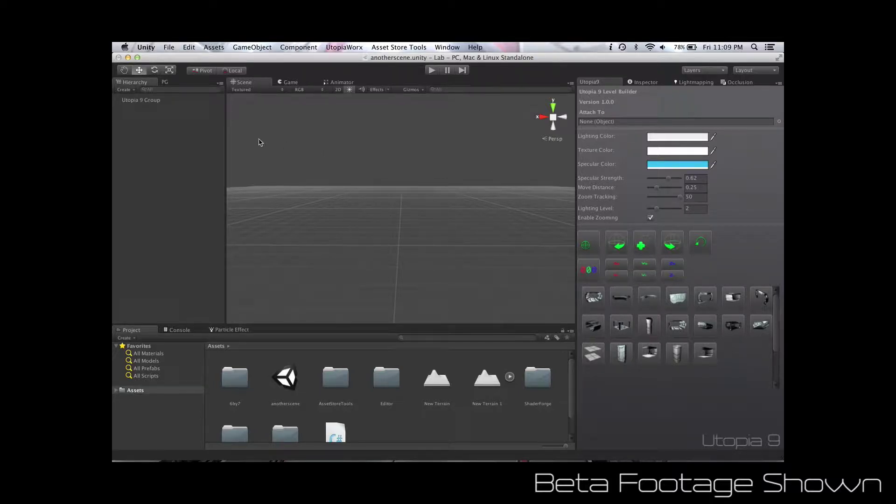
{"action": "key", "text": "super+Tab"}
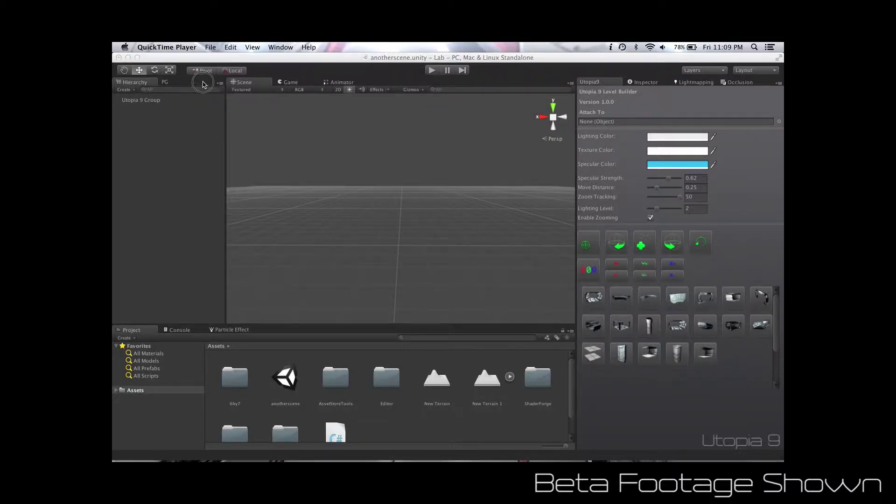
{"action": "left_click", "coordinate": [156, 102]}
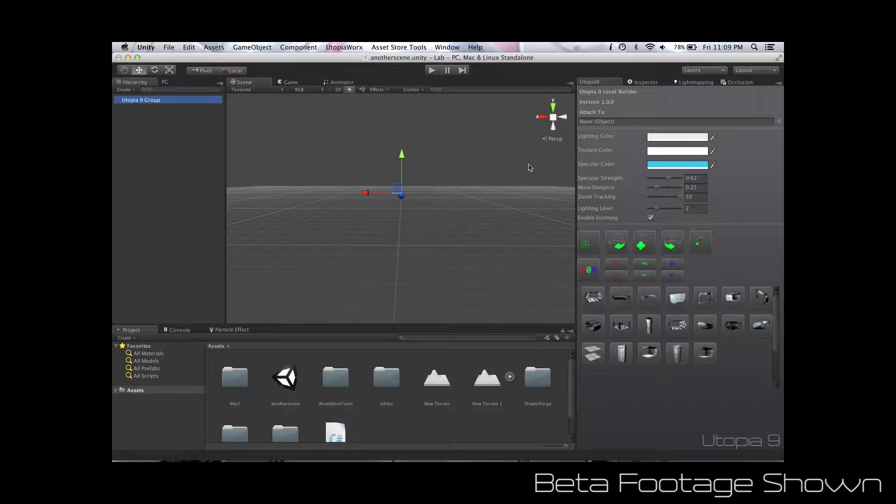
Step: Add a blast door to the Utopia 9 group, check its transform values, and clear the selection
{"action": "left_click", "coordinate": [678, 298]}
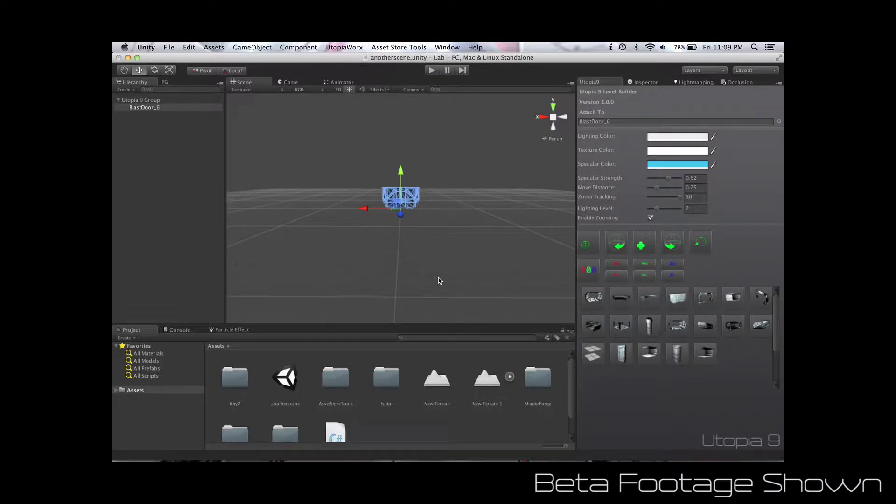
{"action": "left_click_drag", "start_coordinate": [393, 244], "coordinate": [508, 245], "text": "alt"}
{"action": "left_click", "coordinate": [674, 251]}
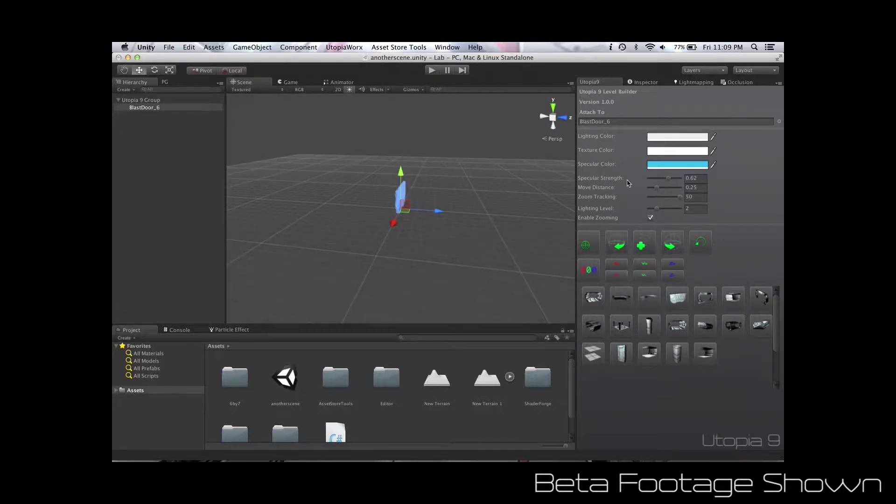
{"action": "left_click", "coordinate": [641, 83]}
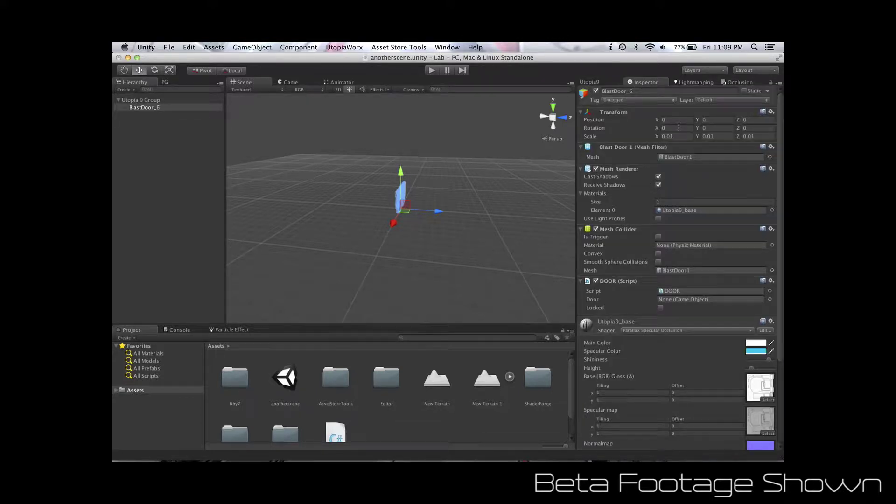
{"action": "left_click", "coordinate": [590, 82]}
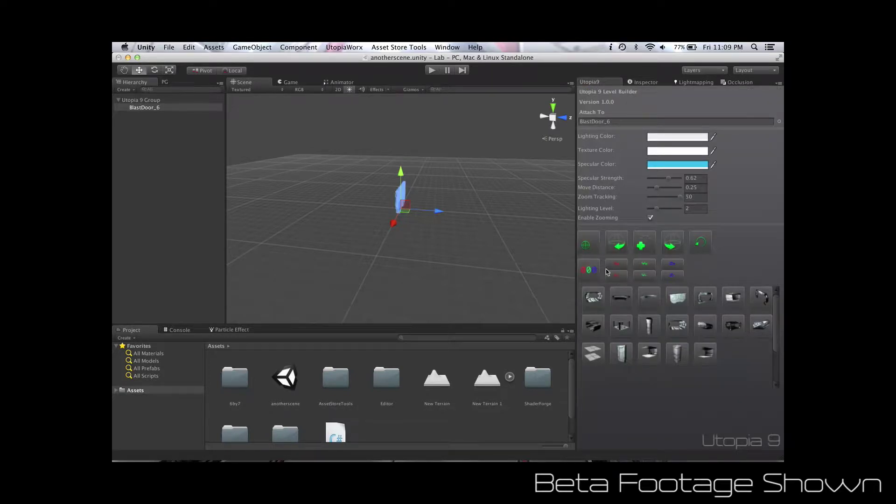
{"action": "left_click", "coordinate": [457, 249]}
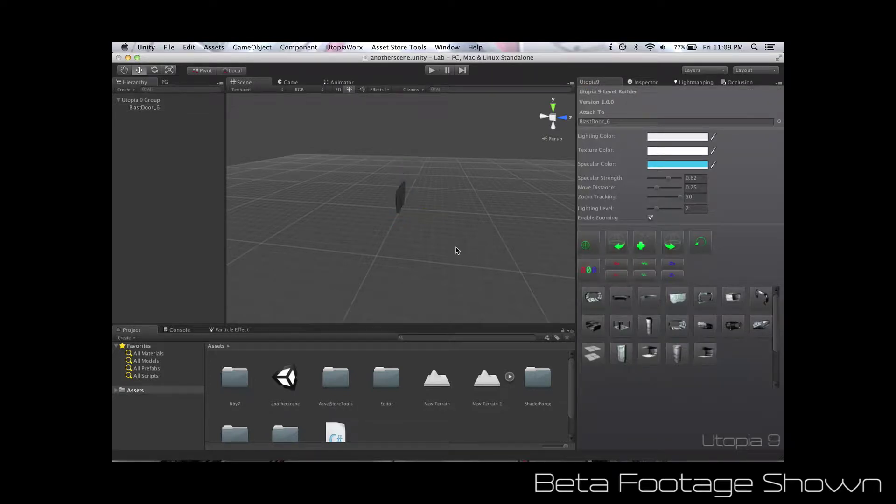
Step: Add a hallway arch at the blast door and attach a long straight hallway section to it
{"action": "left_click", "coordinate": [761, 305]}
{"action": "scroll", "coordinate": [447, 237], "scroll_direction": "up", "scroll_amount": 5}
{"action": "scroll", "coordinate": [447, 237], "scroll_direction": "up", "scroll_amount": 4}
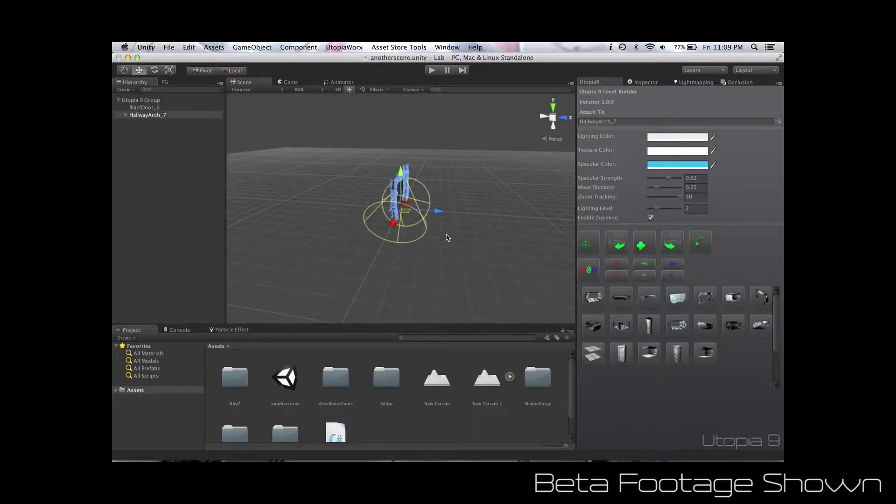
{"action": "mouse_move", "coordinate": [447, 236]}
{"action": "left_mouse_down", "text": "alt"}
{"action": "mouse_move", "coordinate": [397, 222]}
{"action": "mouse_move", "coordinate": [451, 223]}
{"action": "left_mouse_up", "text": "alt"}
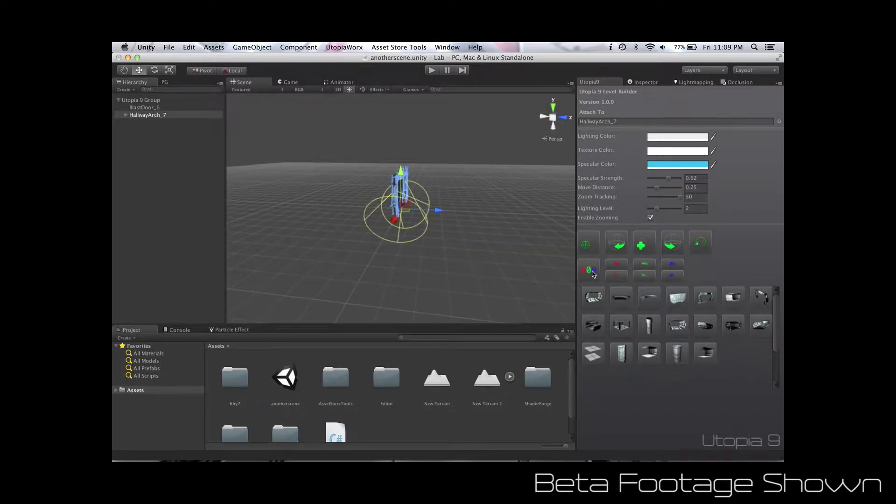
{"action": "left_click", "coordinate": [678, 328]}
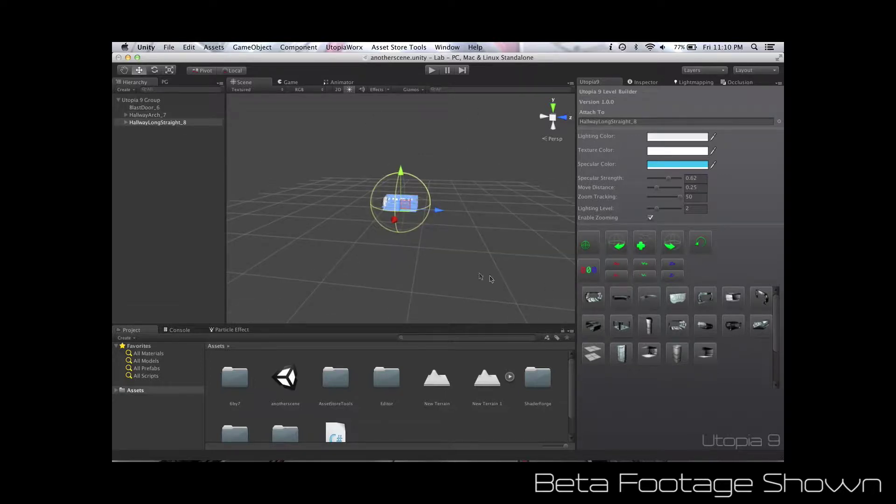
{"action": "scroll", "coordinate": [449, 235], "scroll_direction": "up", "scroll_amount": 10}
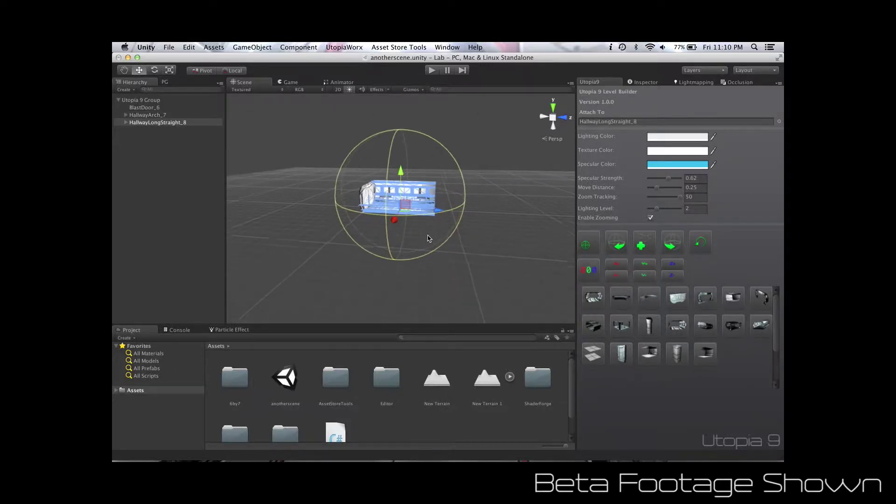
{"action": "left_click_drag", "start_coordinate": [480, 244], "coordinate": [294, 302], "text": "alt"}
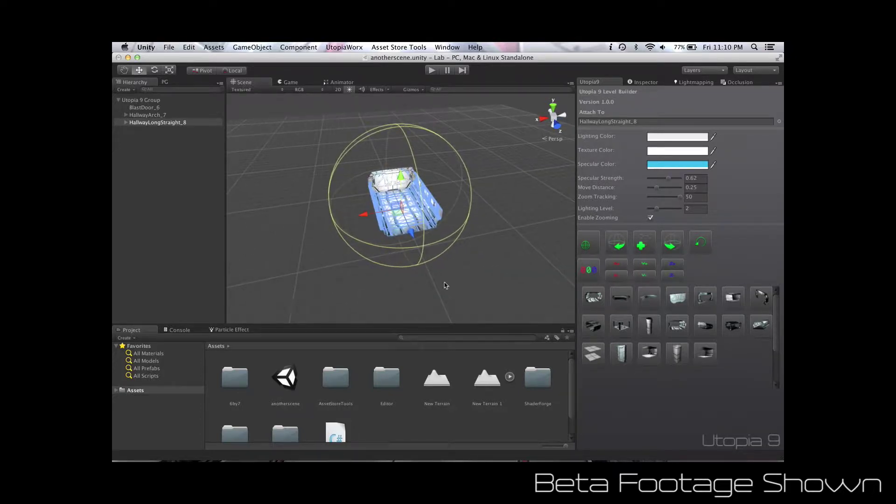
Step: Extend the corridor with two more pairs of hallway arch and long straight hallway section
{"action": "left_click", "coordinate": [762, 299]}
{"action": "left_click", "coordinate": [677, 327]}
{"action": "left_click", "coordinate": [763, 301]}
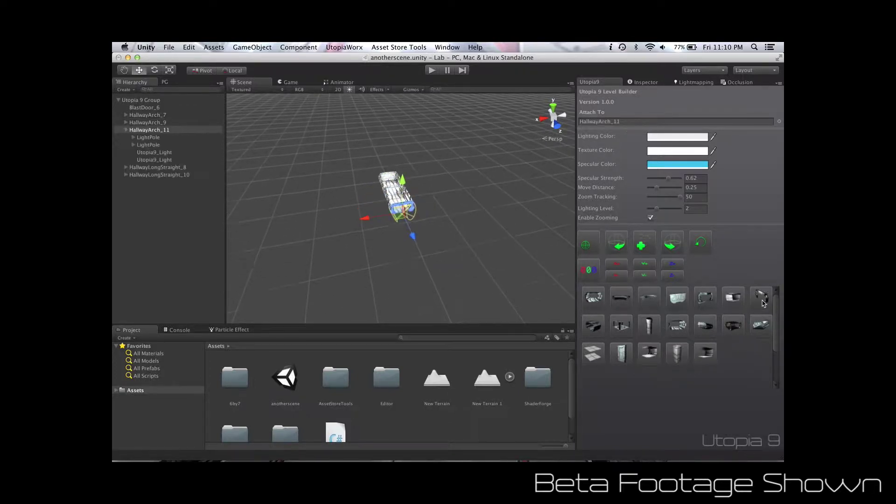
{"action": "left_click", "coordinate": [678, 325]}
Step: Continue the corridor with a hallway stairs piece, two hallway arches and a long straight hallway section
{"action": "left_click", "coordinate": [761, 326]}
{"action": "left_click", "coordinate": [764, 300]}
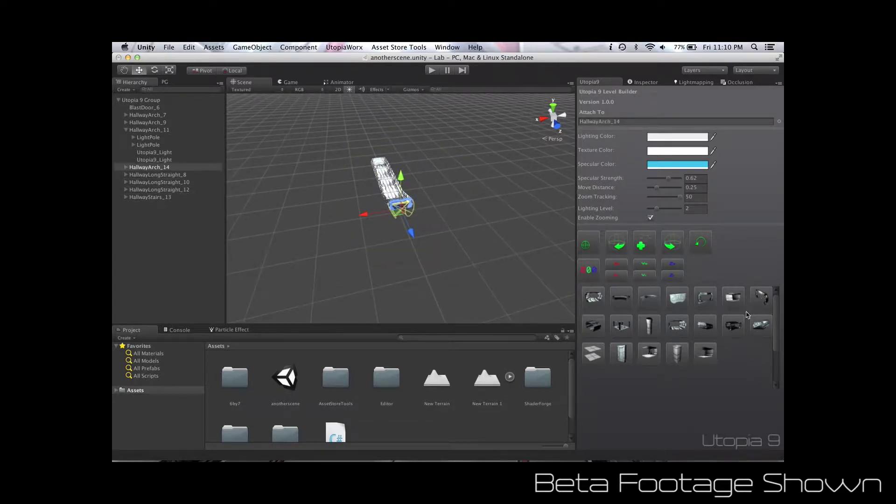
{"action": "left_click", "coordinate": [762, 301]}
{"action": "left_click", "coordinate": [675, 327]}
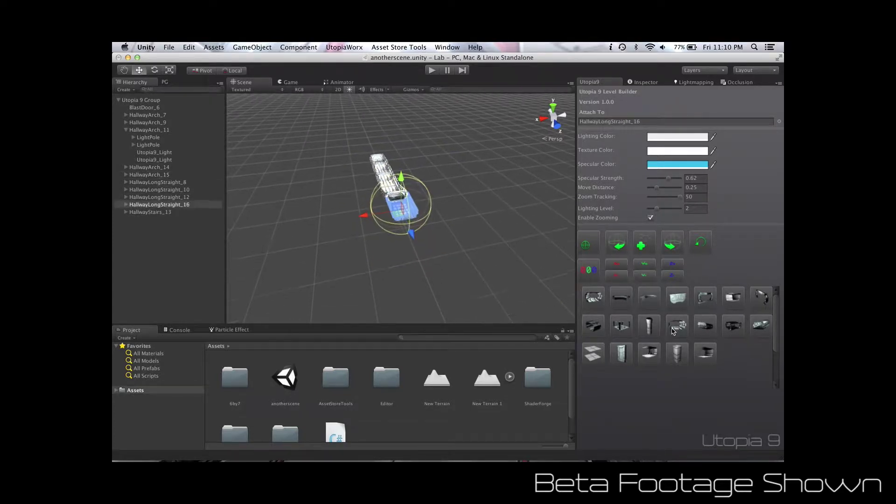
{"action": "left_click_drag", "start_coordinate": [428, 275], "coordinate": [443, 295], "text": "alt"}
{"action": "scroll", "coordinate": [442, 297], "scroll_direction": "up", "scroll_amount": 10}
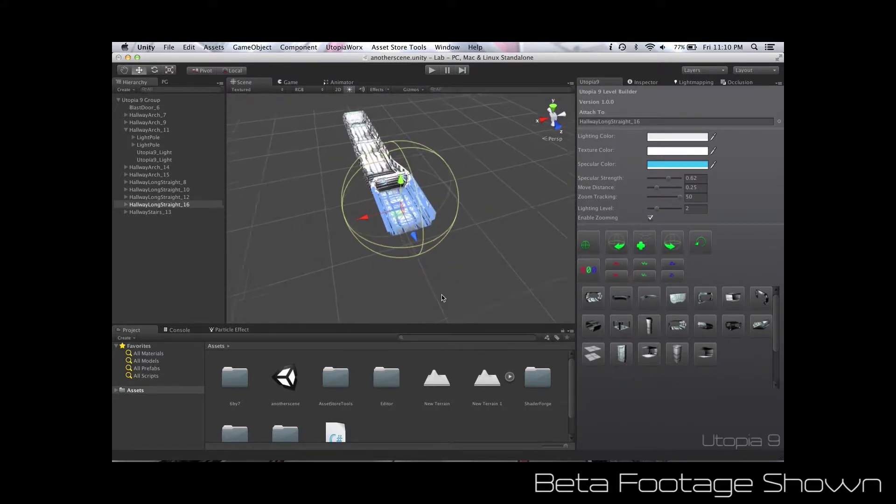
{"action": "left_click_drag", "start_coordinate": [443, 297], "coordinate": [464, 229], "text": "alt"}
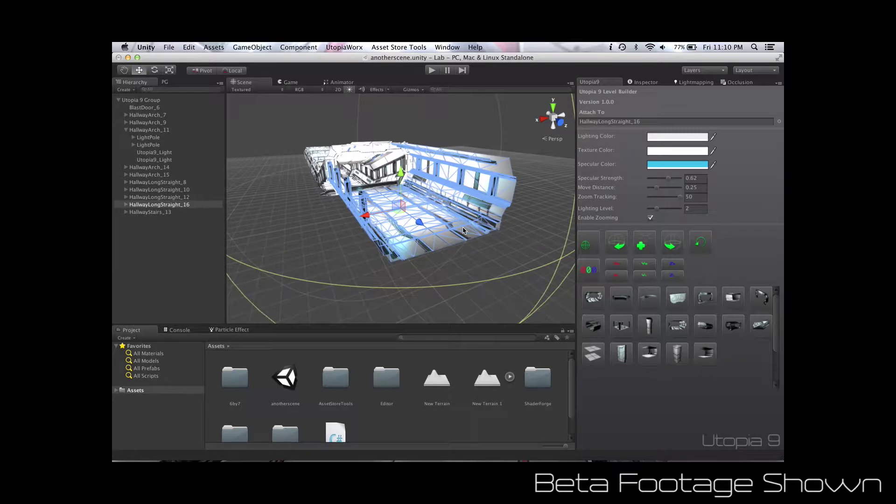
Step: Examine the light poles of the first two hallway arches up close
{"action": "left_click", "coordinate": [126, 115]}
{"action": "left_click", "coordinate": [147, 123]}
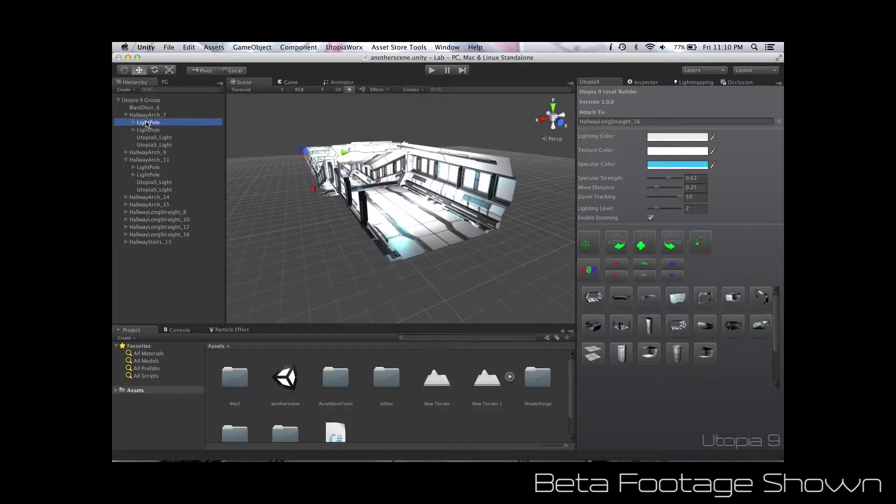
{"action": "double_click", "coordinate": [148, 123]}
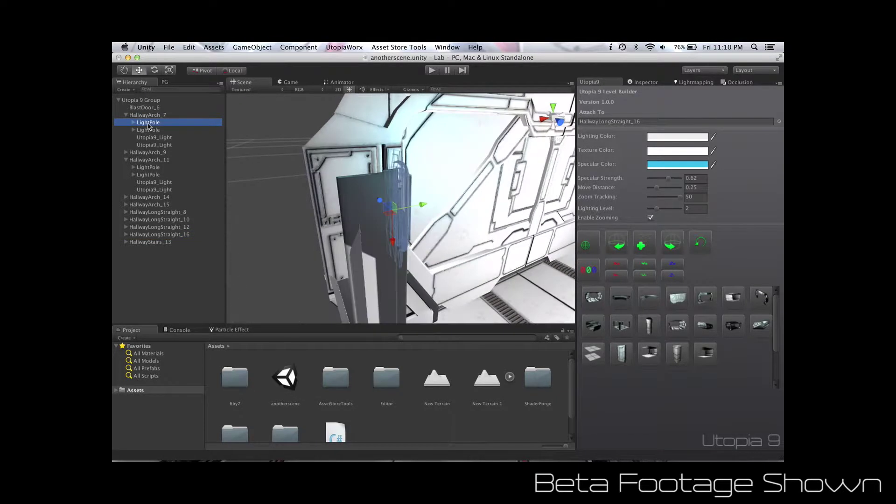
{"action": "left_click_drag", "start_coordinate": [433, 199], "coordinate": [337, 193], "text": "alt"}
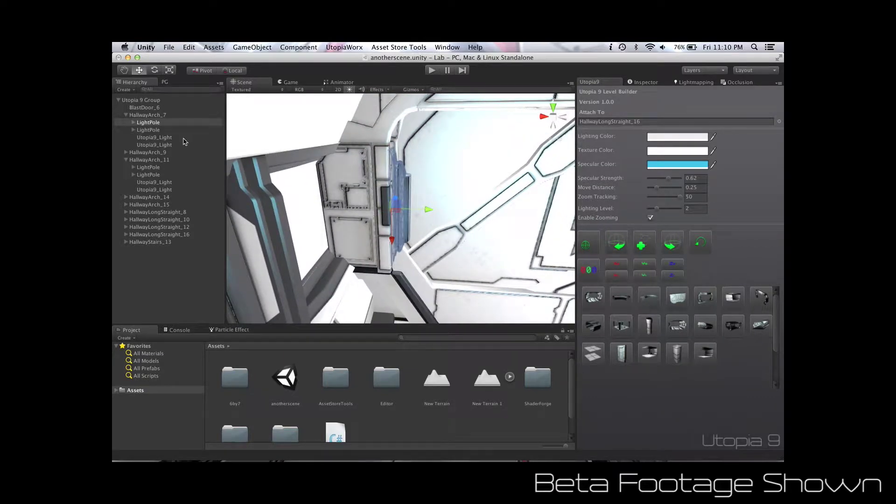
{"action": "left_click", "coordinate": [126, 153]}
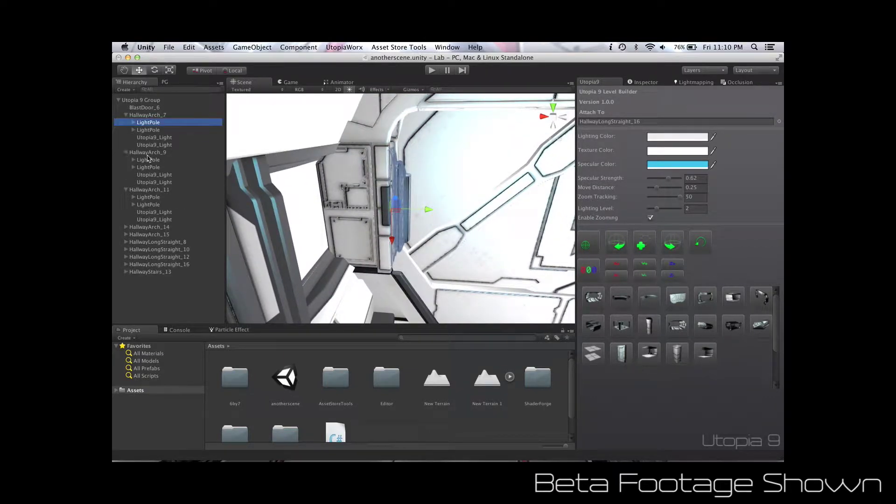
{"action": "double_click", "coordinate": [148, 159]}
{"action": "left_click_drag", "start_coordinate": [430, 198], "coordinate": [544, 207], "text": "alt"}
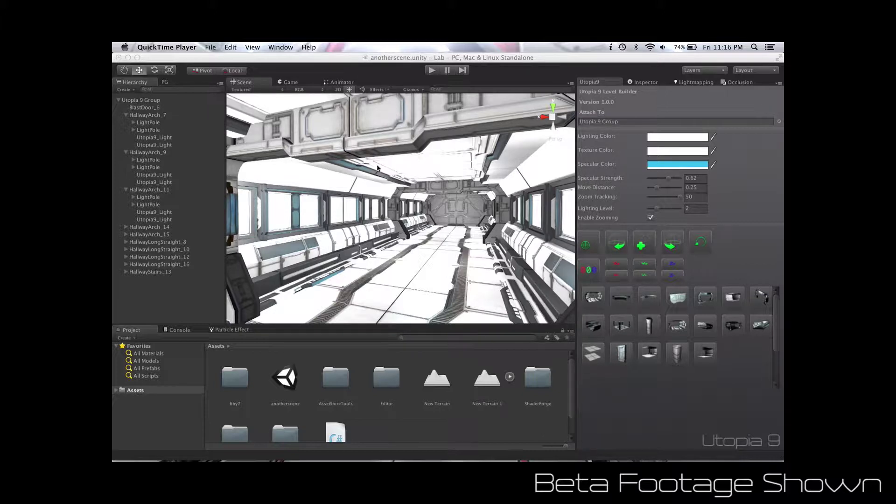
Step: Set the Utopia 9 group's lighting color to a muted red (H 0, S 110, V 207) and apply it to the corridor
{"action": "left_click", "coordinate": [144, 101]}
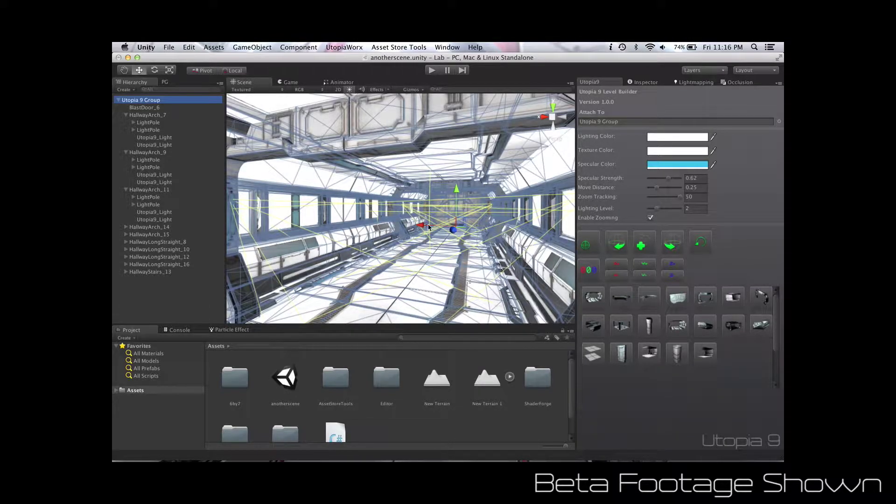
{"action": "key", "text": "f"}
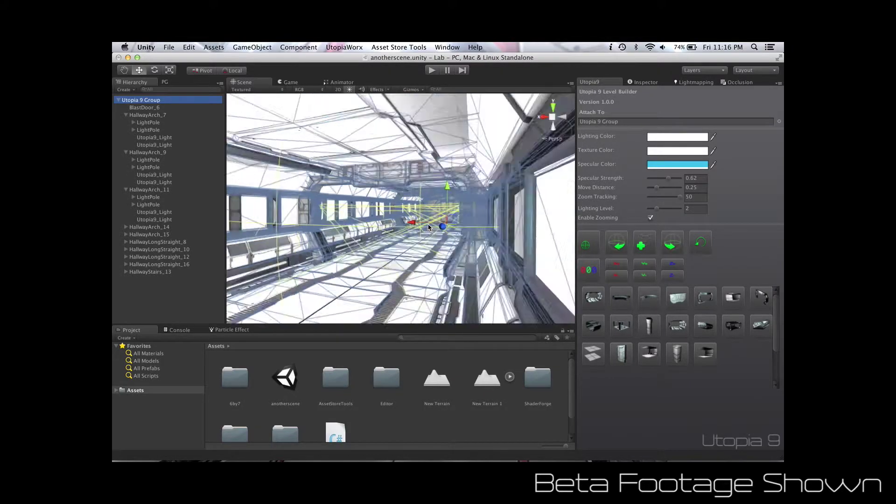
{"action": "left_click", "coordinate": [589, 246]}
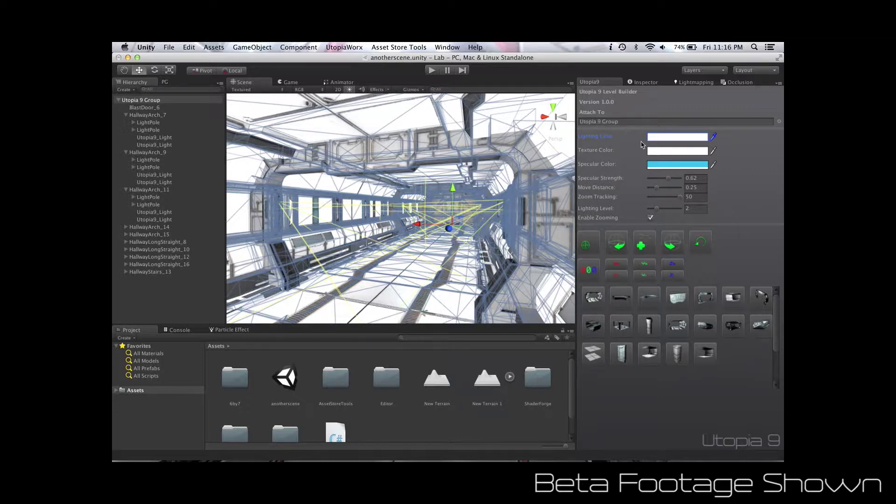
{"action": "left_click", "coordinate": [683, 138]}
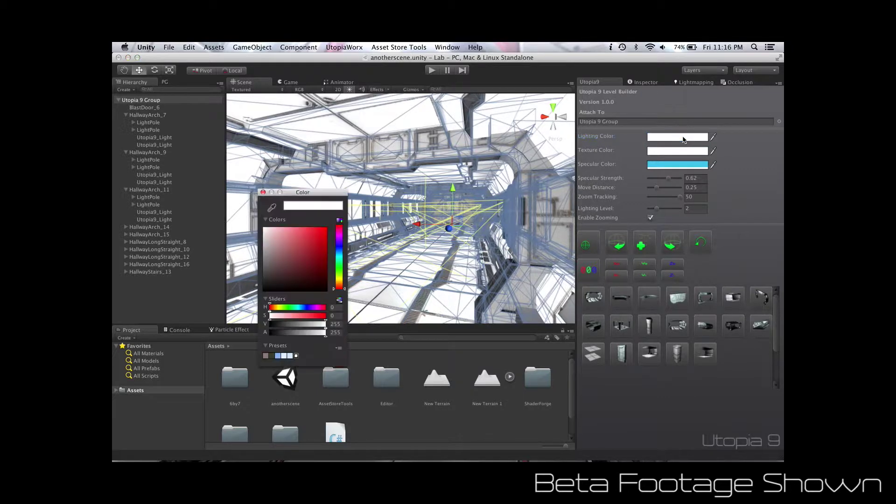
{"action": "left_click_drag", "start_coordinate": [287, 243], "coordinate": [291, 240]}
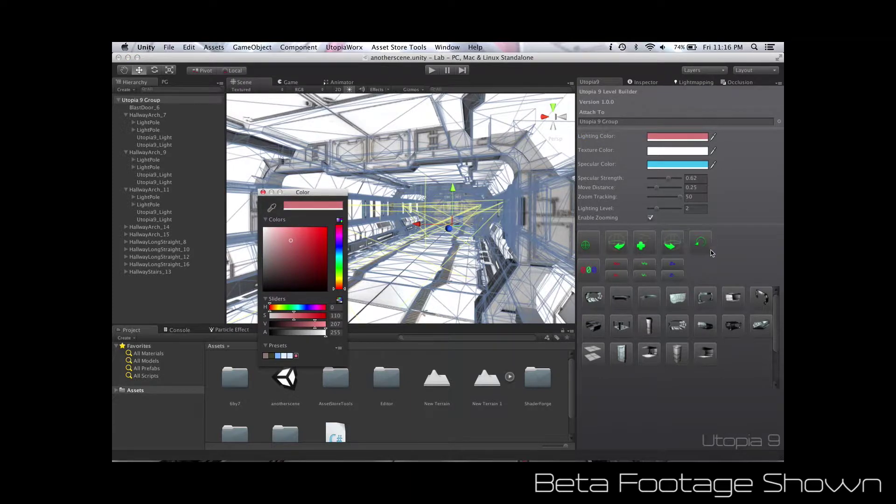
{"action": "left_click", "coordinate": [716, 265]}
{"action": "left_click", "coordinate": [707, 252]}
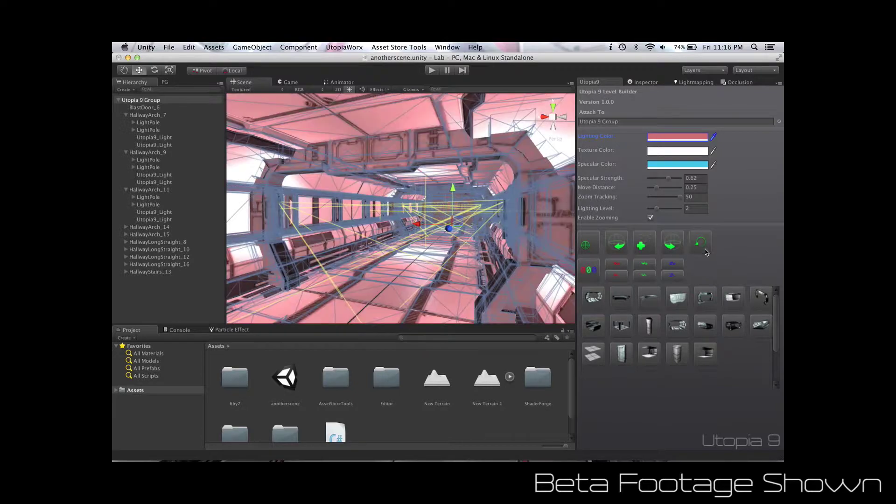
Step: Set the texture color to blue (H 224, S 193, V 203) and apply it to the corridor
{"action": "left_click_drag", "start_coordinate": [408, 212], "coordinate": [441, 216], "text": "alt"}
{"action": "scroll", "coordinate": [441, 216], "scroll_direction": "down", "scroll_amount": 10}
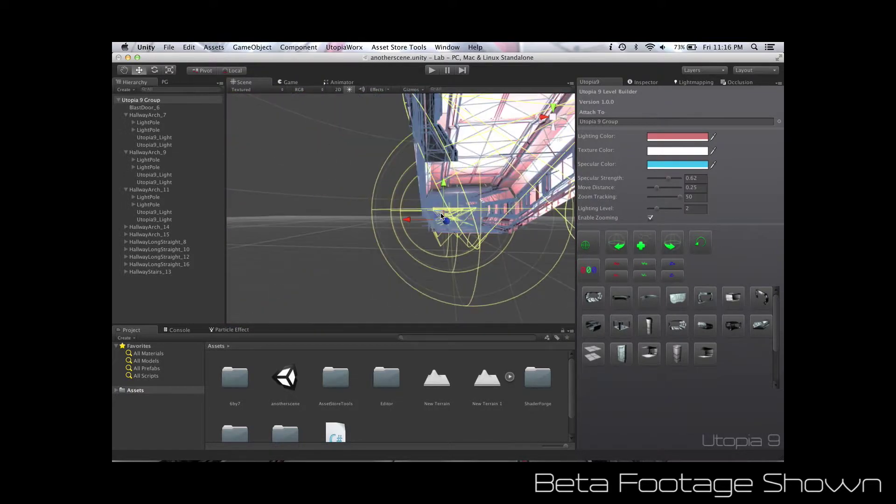
{"action": "scroll", "coordinate": [441, 216], "scroll_direction": "down", "scroll_amount": 15}
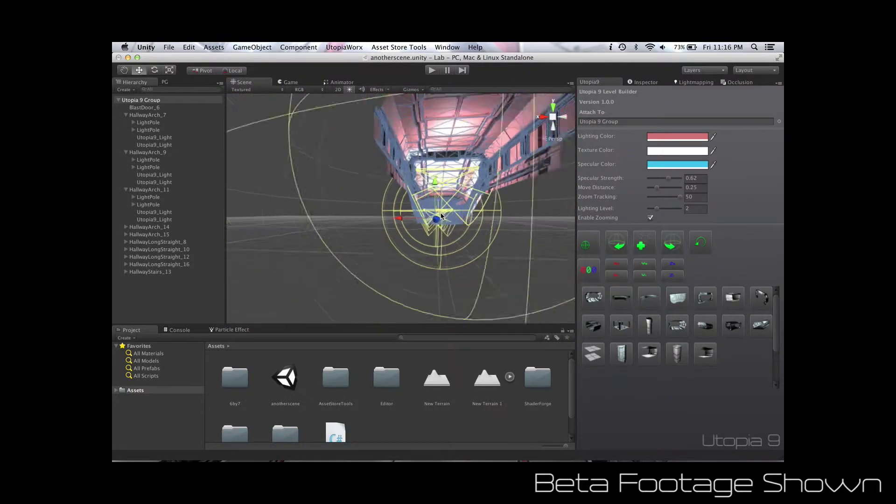
{"action": "left_click_drag", "start_coordinate": [441, 214], "coordinate": [438, 241], "text": "alt"}
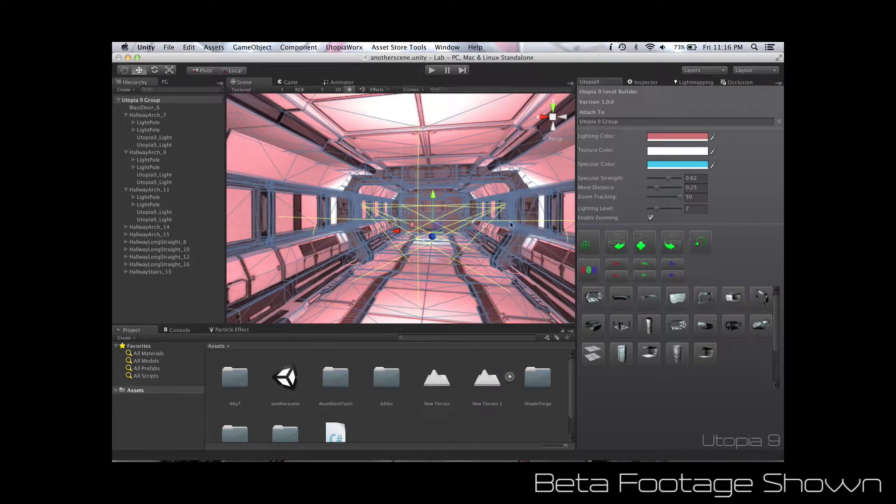
{"action": "left_click", "coordinate": [675, 152]}
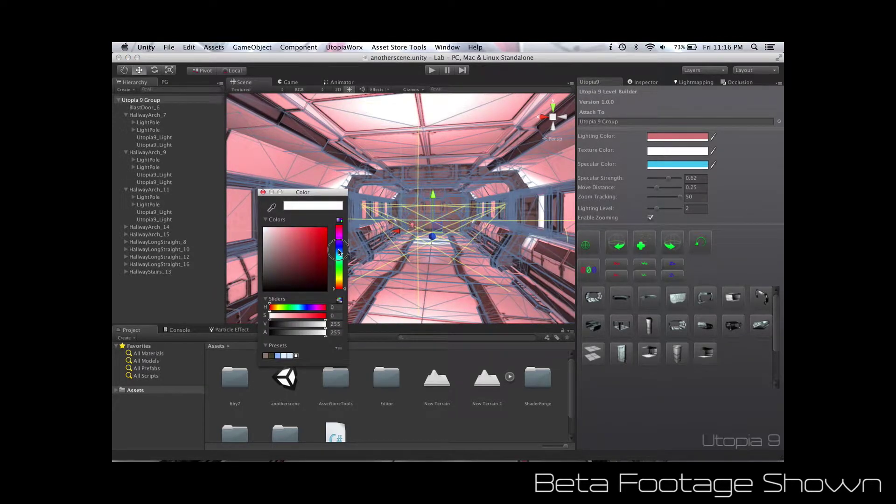
{"action": "left_click_drag", "start_coordinate": [309, 251], "coordinate": [312, 244]}
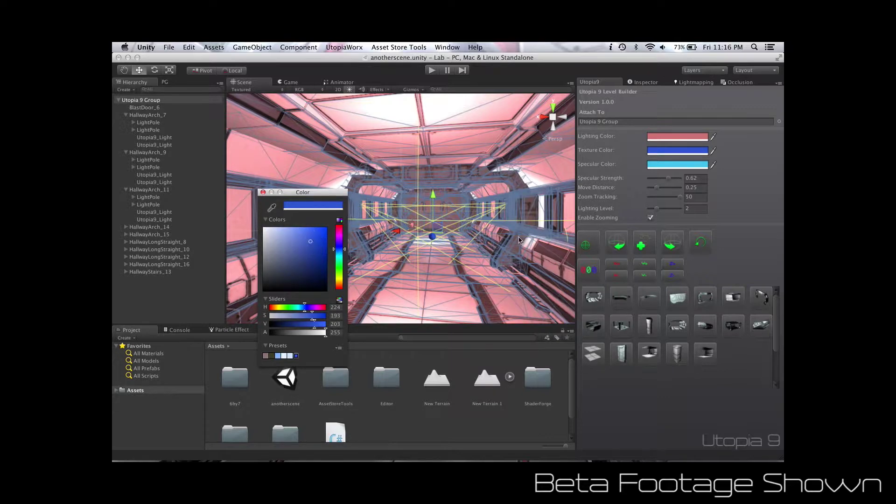
{"action": "left_click", "coordinate": [698, 266]}
{"action": "left_click", "coordinate": [704, 247]}
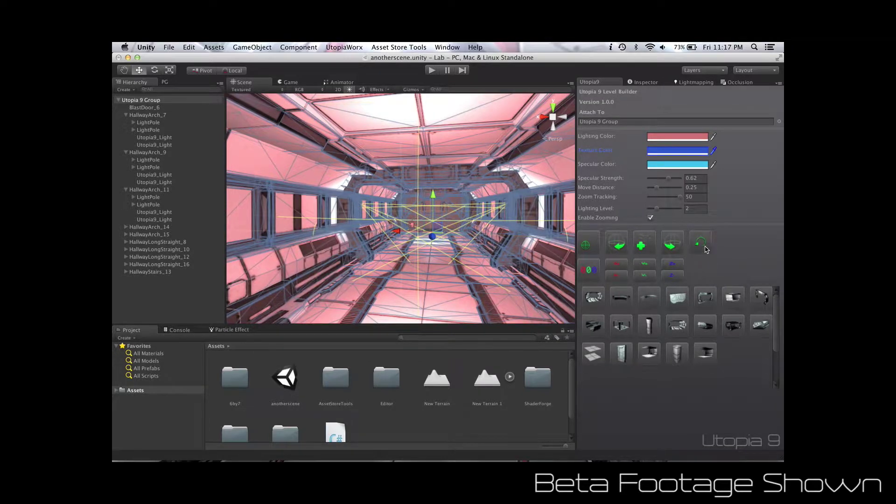
Step: Set the texture color to a dark gray and apply it to the corridor
{"action": "left_click", "coordinate": [679, 154]}
{"action": "left_click_drag", "start_coordinate": [285, 259], "coordinate": [266, 265]}
{"action": "left_click", "coordinate": [709, 251]}
{"action": "mouse_move", "coordinate": [488, 211]}
{"action": "left_mouse_down", "text": "alt"}
{"action": "mouse_move", "coordinate": [470, 229]}
{"action": "mouse_move", "coordinate": [485, 211]}
{"action": "left_mouse_up", "text": "alt"}
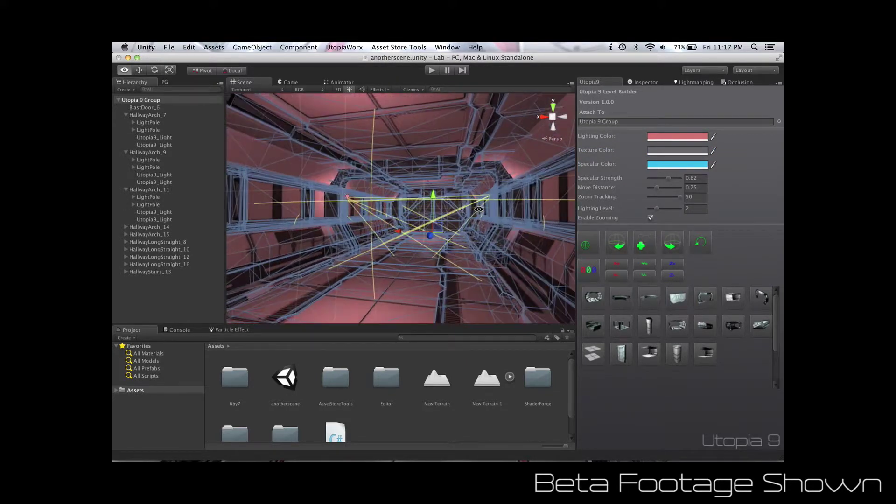
Step: Set the specular color to bright green (H 130, S 255, V 255) and apply it to the corridor
{"action": "left_click", "coordinate": [668, 165]}
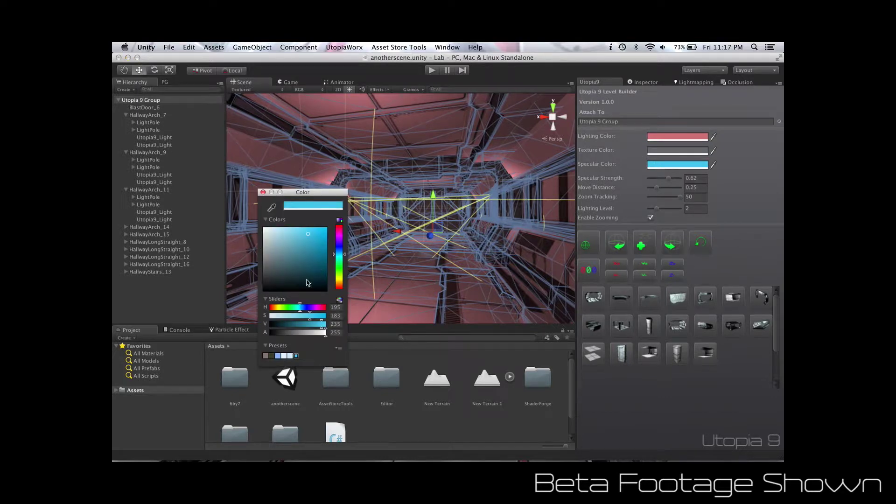
{"action": "left_click_drag", "start_coordinate": [341, 270], "coordinate": [327, 229]}
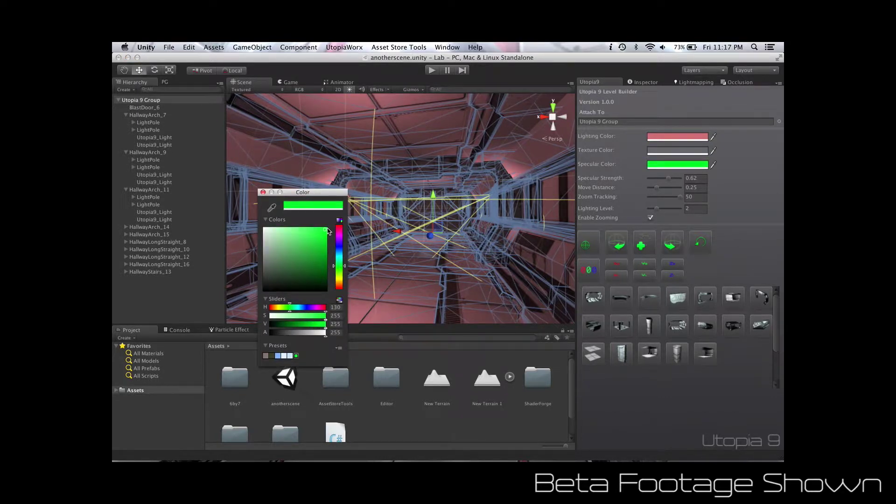
{"action": "left_click", "coordinate": [705, 273]}
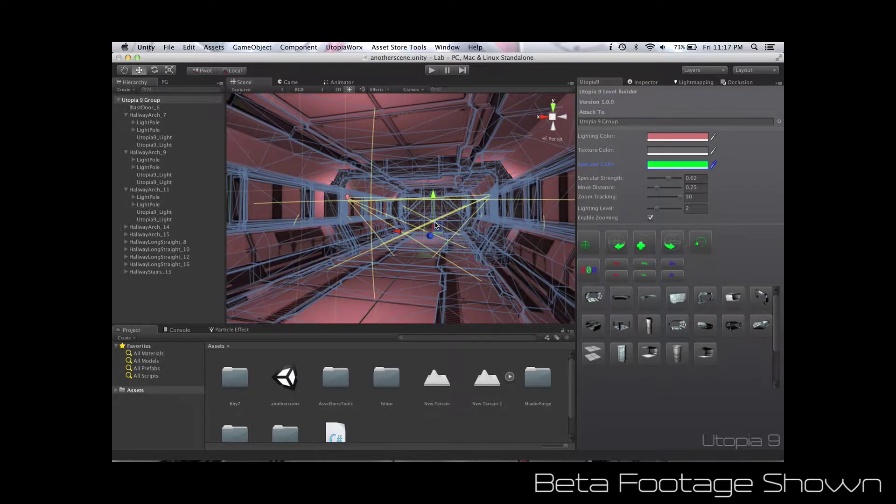
{"action": "scroll", "coordinate": [437, 257], "scroll_direction": "up", "scroll_amount": 5}
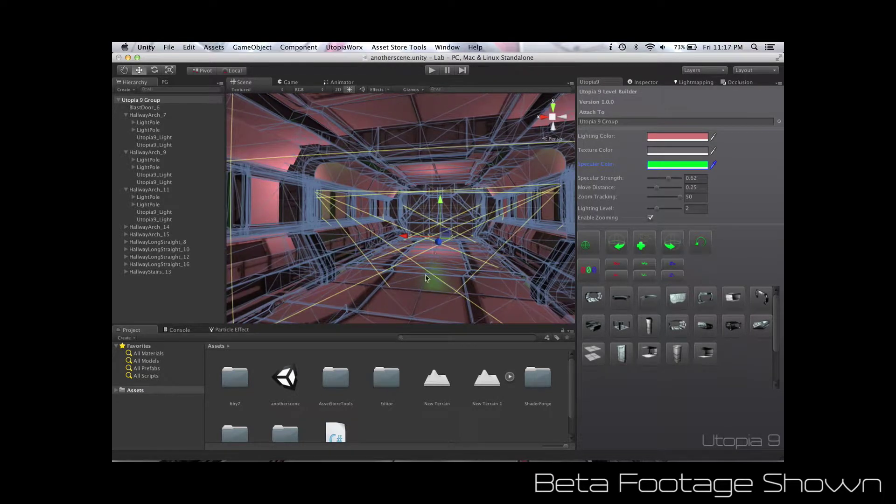
Step: Try specular strengths of 0.2 and 0.69 on the corridor, applying each one
{"action": "left_click", "coordinate": [668, 177]}
{"action": "left_click_drag", "start_coordinate": [668, 179], "coordinate": [655, 179]}
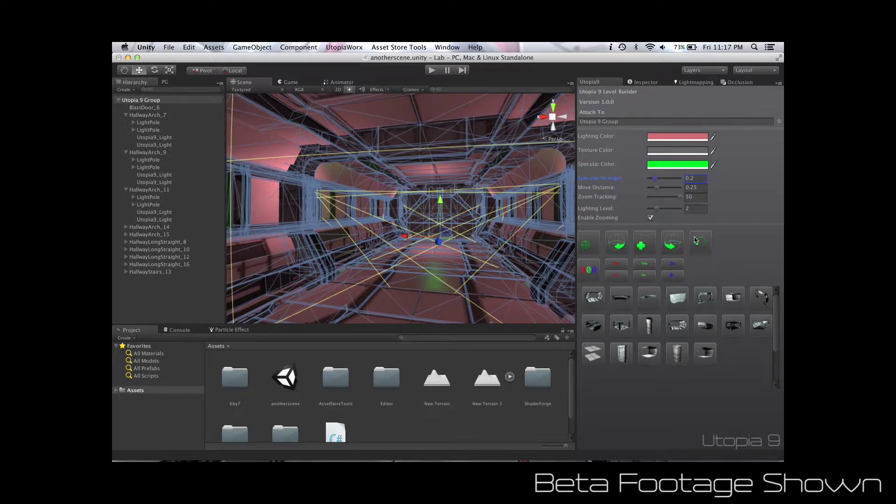
{"action": "left_click", "coordinate": [707, 251]}
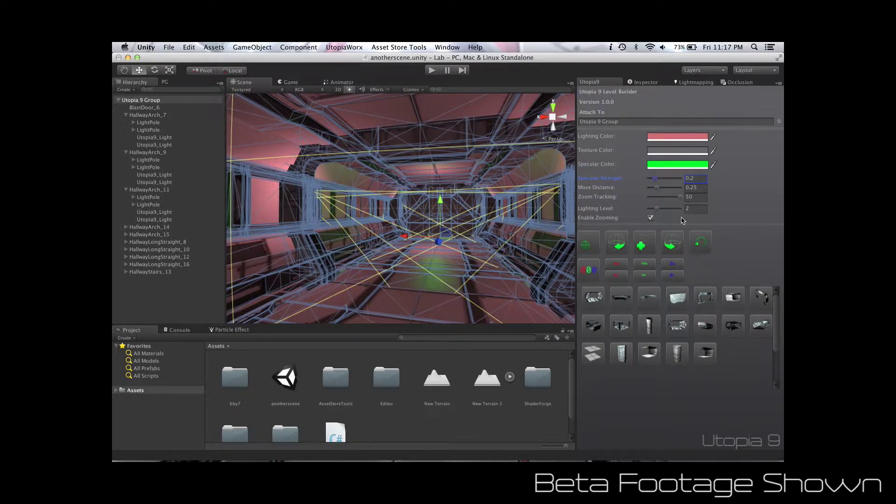
{"action": "left_click_drag", "start_coordinate": [656, 181], "coordinate": [672, 182]}
{"action": "left_click", "coordinate": [693, 244]}
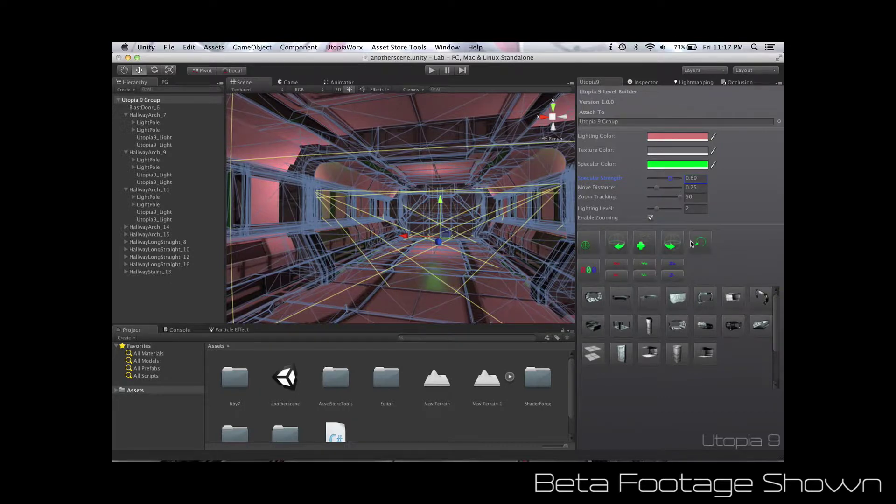
Step: Set the lighting color to a muted, nearly neutral gray and apply it to the corridor
{"action": "left_click", "coordinate": [663, 137]}
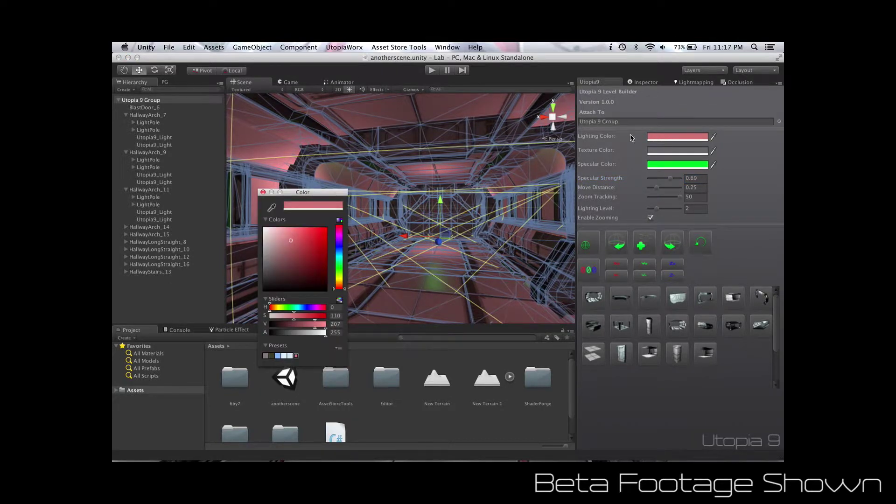
{"action": "mouse_move", "coordinate": [280, 238]}
{"action": "left_mouse_down"}
{"action": "mouse_move", "coordinate": [266, 233]}
{"action": "mouse_move", "coordinate": [269, 258]}
{"action": "left_mouse_up"}
{"action": "left_click", "coordinate": [701, 250]}
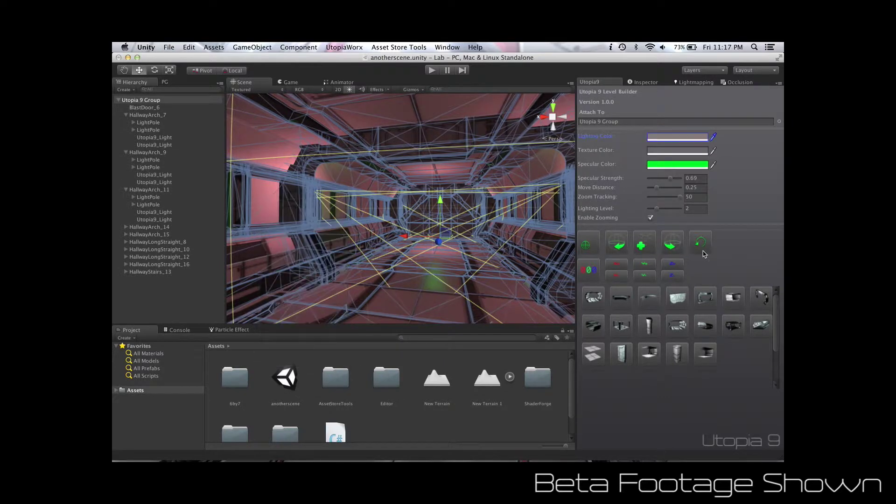
Step: Set the specular color to a muted blue (H 227, S 135, V 169) with a specular strength of 0.21 and apply it
{"action": "left_click", "coordinate": [663, 165]}
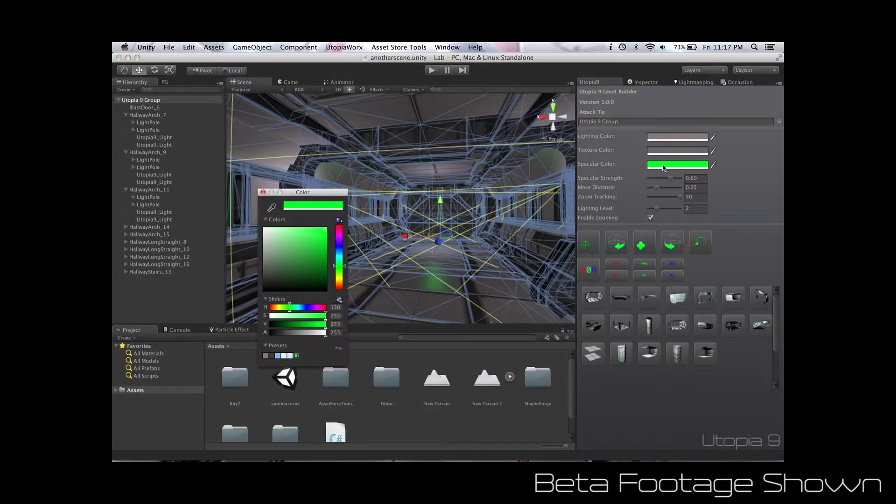
{"action": "left_click", "coordinate": [341, 250]}
{"action": "left_click", "coordinate": [297, 249]}
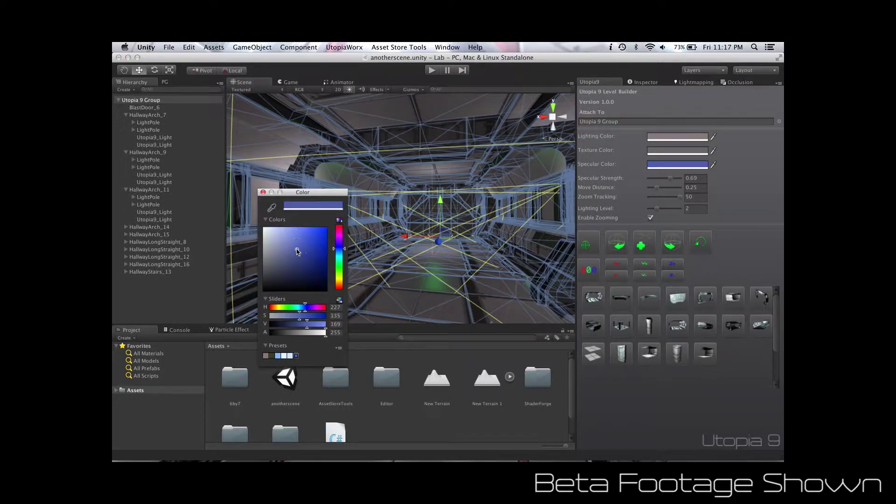
{"action": "left_click", "coordinate": [717, 217]}
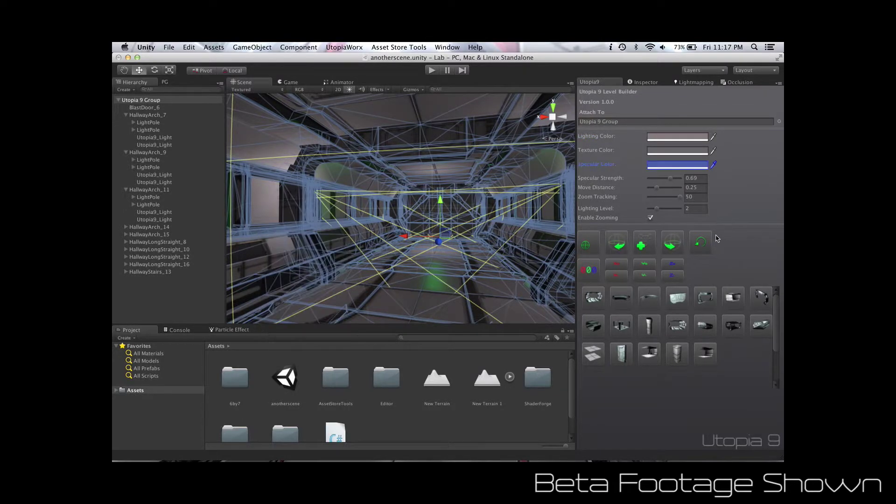
{"action": "left_click_drag", "start_coordinate": [510, 256], "coordinate": [516, 264], "text": "alt"}
{"action": "left_click", "coordinate": [655, 178]}
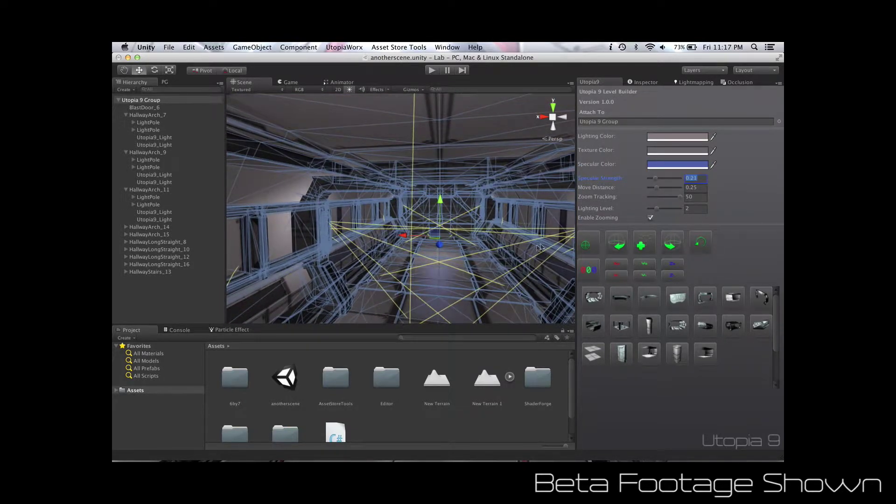
Step: Deselect the group and examine the corridor's recolored interior from outside and along its length
{"action": "scroll", "coordinate": [506, 212], "scroll_direction": "down", "scroll_amount": 8}
{"action": "left_click", "coordinate": [506, 212]}
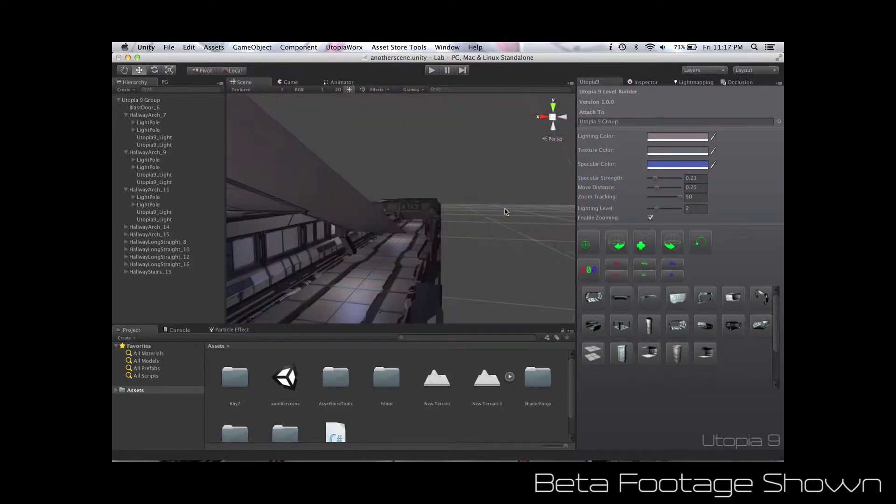
{"action": "scroll", "coordinate": [380, 288], "scroll_direction": "up", "scroll_amount": 5}
{"action": "middle_click_drag", "start_coordinate": [380, 289], "coordinate": [393, 275]}
{"action": "key", "text": "Up"}
{"action": "key", "text": "Right"}
{"action": "key", "text": "Left"}
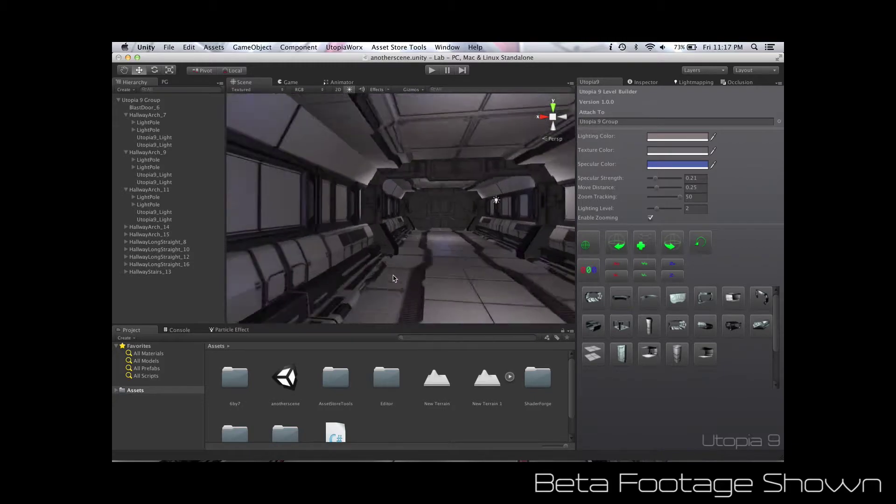
{"action": "key", "text": "Up"}
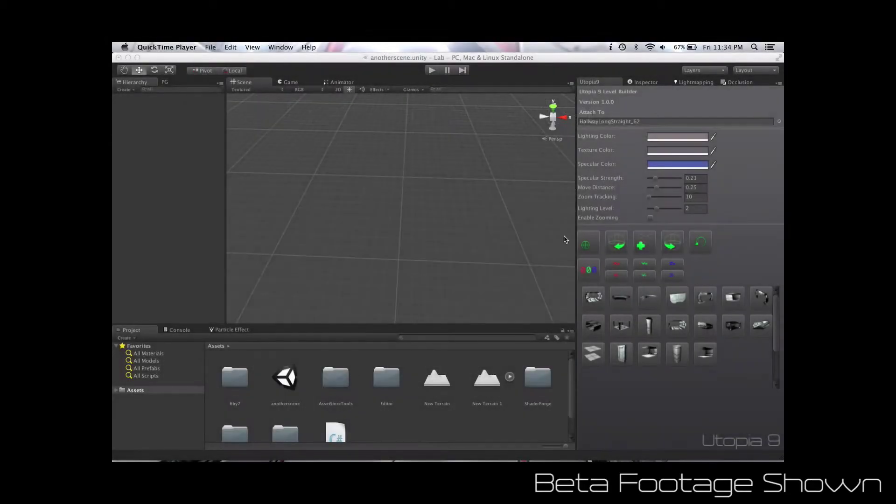
Step: Create a Utopia 9 group in the empty scene and make it the object new pieces attach to
{"action": "left_click", "coordinate": [584, 245]}
{"action": "left_click", "coordinate": [651, 250]}
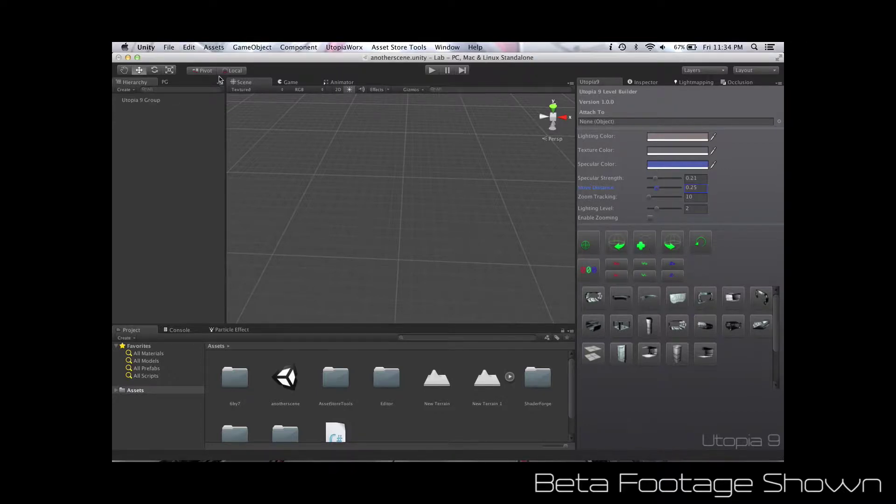
{"action": "left_click", "coordinate": [133, 101]}
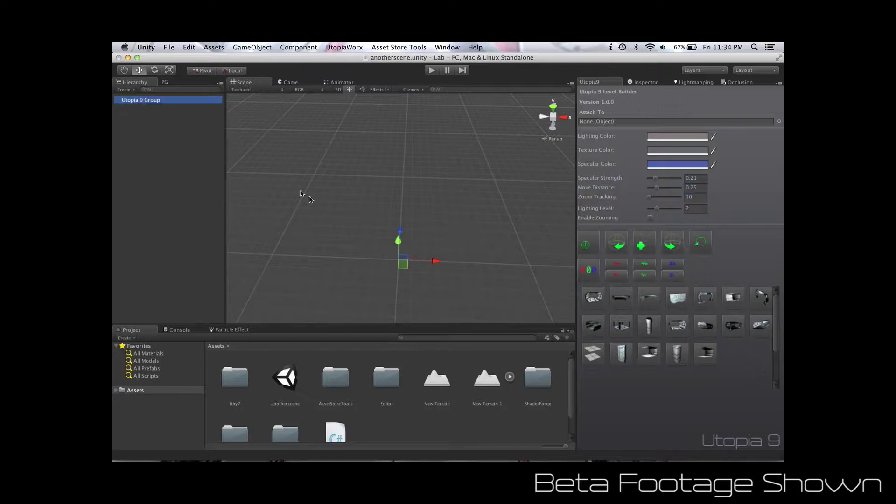
{"action": "left_click", "coordinate": [587, 245]}
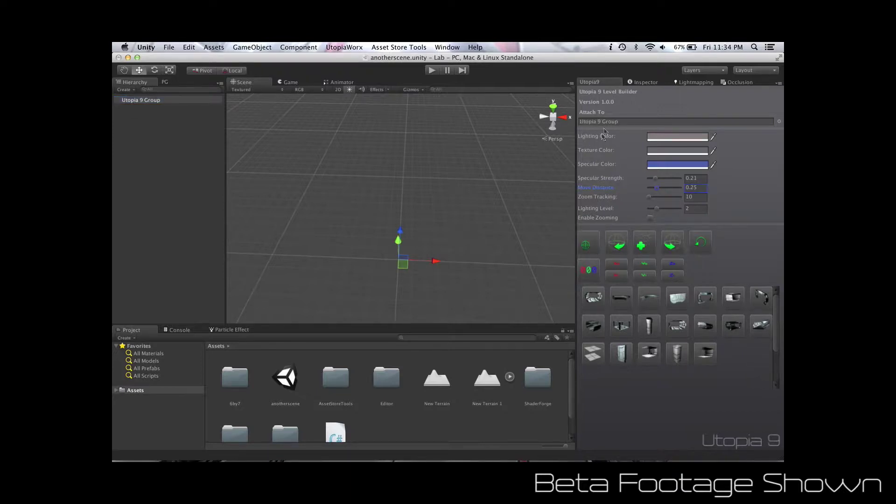
Step: Build a section in the group from a blast door, hallway arch, long straight hallway, second blast door and second hallway arch
{"action": "left_click", "coordinate": [681, 302]}
{"action": "left_click", "coordinate": [754, 299]}
{"action": "left_click", "coordinate": [683, 308]}
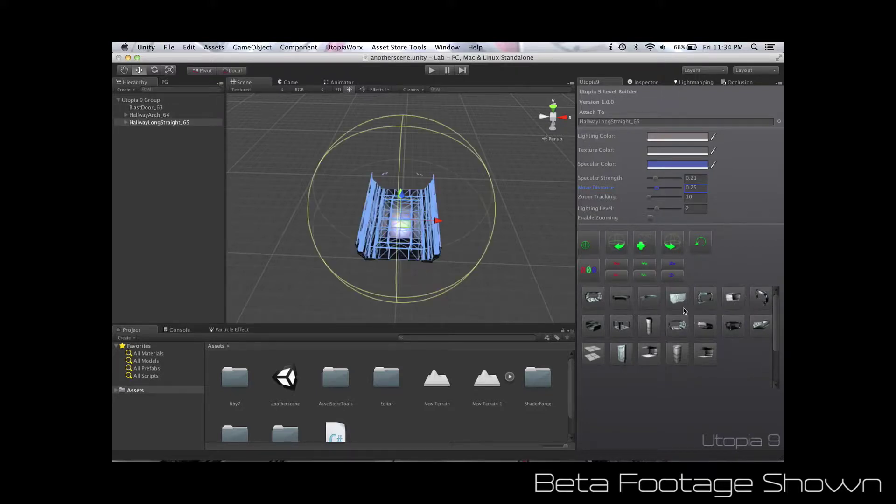
{"action": "left_click", "coordinate": [680, 302]}
{"action": "left_click", "coordinate": [757, 300]}
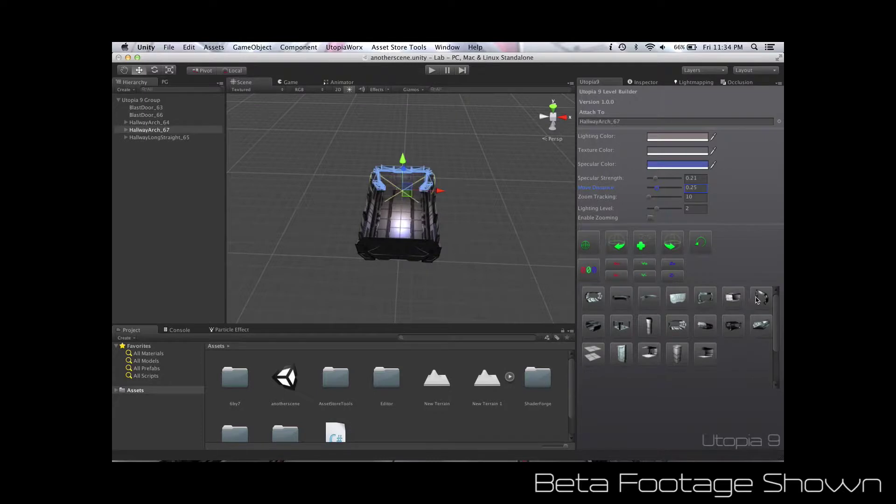
{"action": "left_click", "coordinate": [495, 206]}
{"action": "left_click_drag", "start_coordinate": [494, 204], "coordinate": [317, 181], "text": "alt"}
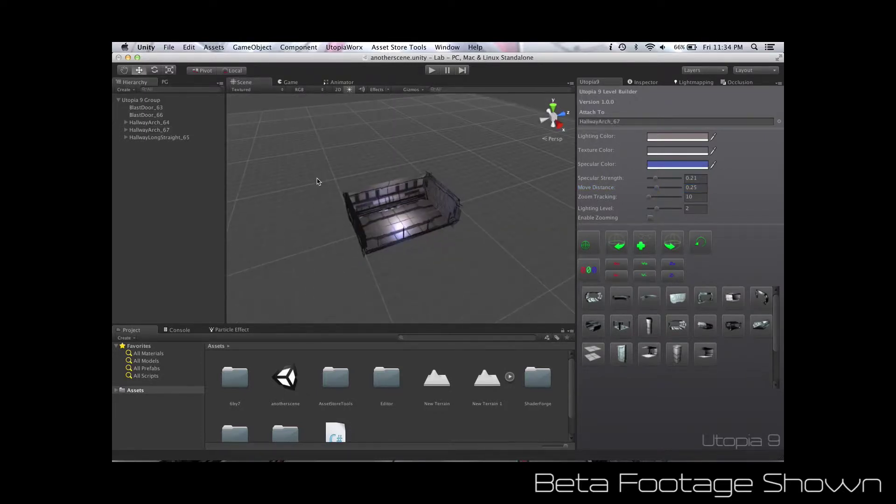
Step: Set the existing Utopia 9 group as the attachment target and create a second Utopia 9 group
{"action": "left_click", "coordinate": [131, 100]}
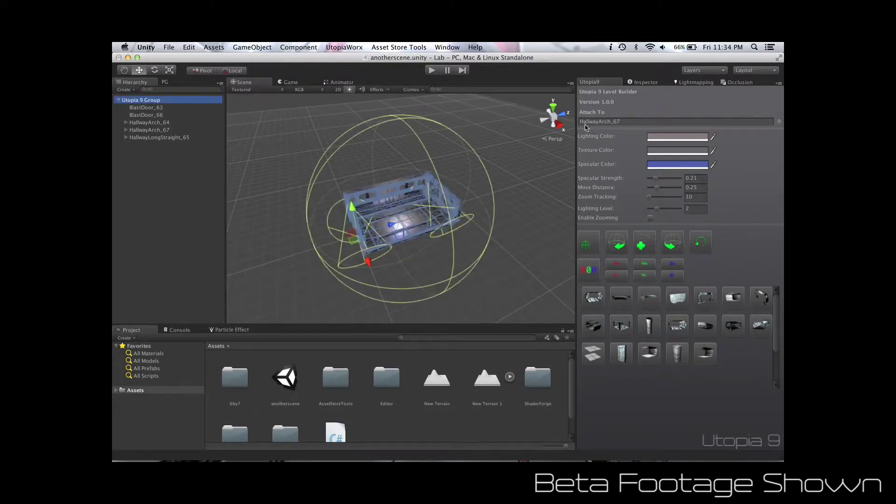
{"action": "left_click", "coordinate": [587, 246]}
{"action": "left_click", "coordinate": [620, 241]}
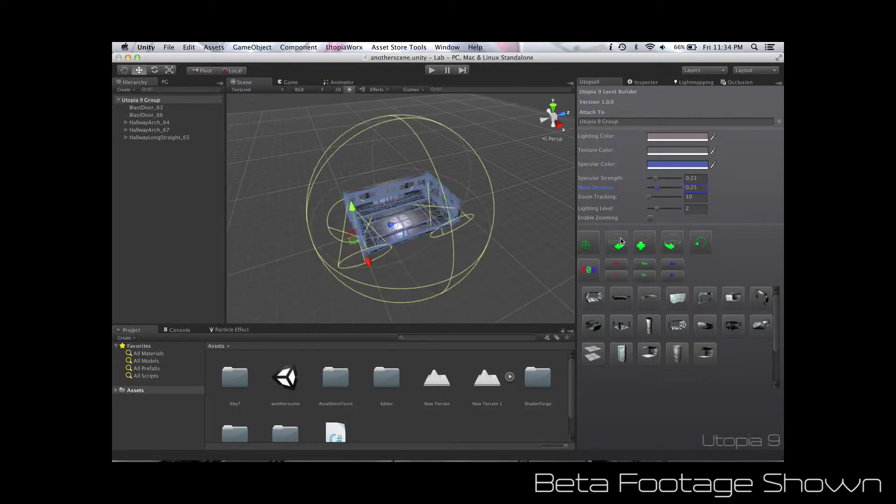
{"action": "left_click", "coordinate": [625, 267]}
{"action": "left_click", "coordinate": [644, 244]}
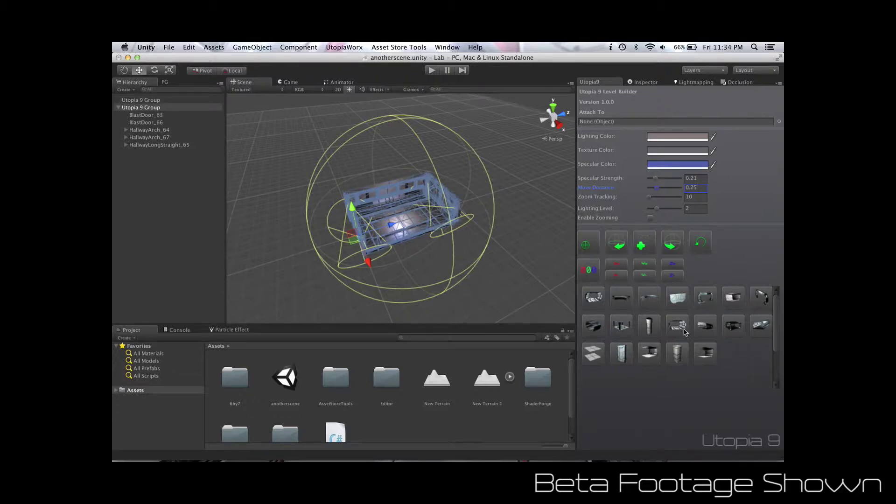
Step: Add a blast door, hallway arch, long straight hallway section and another hallway arch to the second group
{"action": "left_click", "coordinate": [681, 301]}
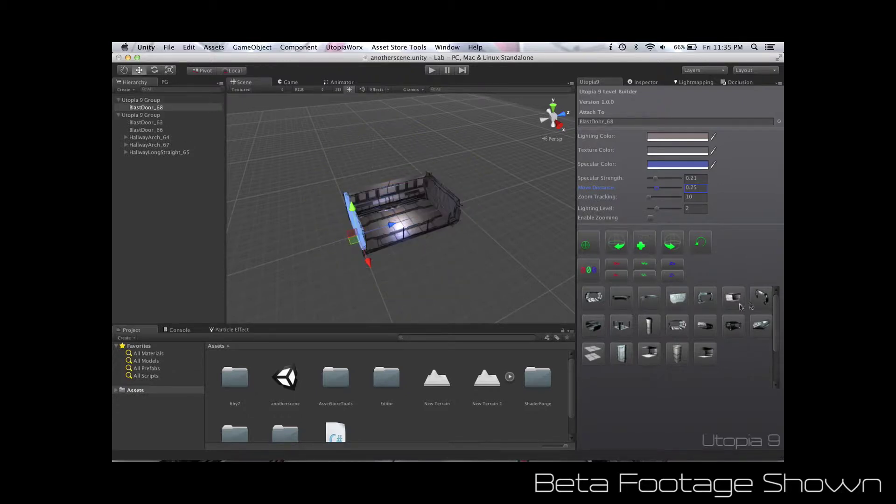
{"action": "left_click", "coordinate": [762, 297]}
{"action": "left_click", "coordinate": [679, 327]}
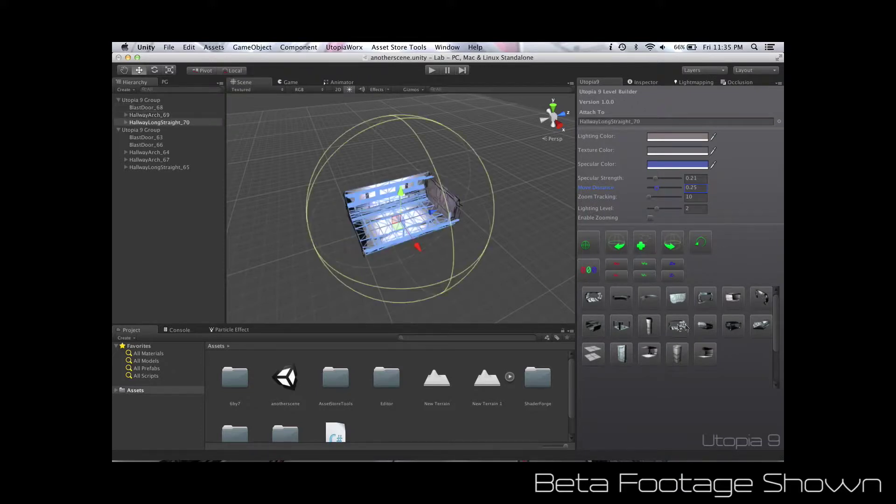
{"action": "left_click", "coordinate": [762, 299]}
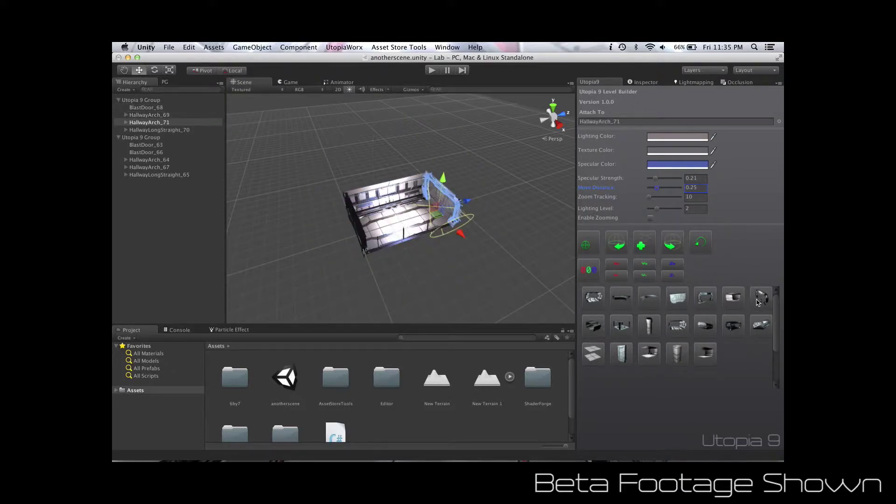
Step: Close the second group's section with a blast door and shift the whole group along X beside the first section
{"action": "left_click", "coordinate": [680, 302]}
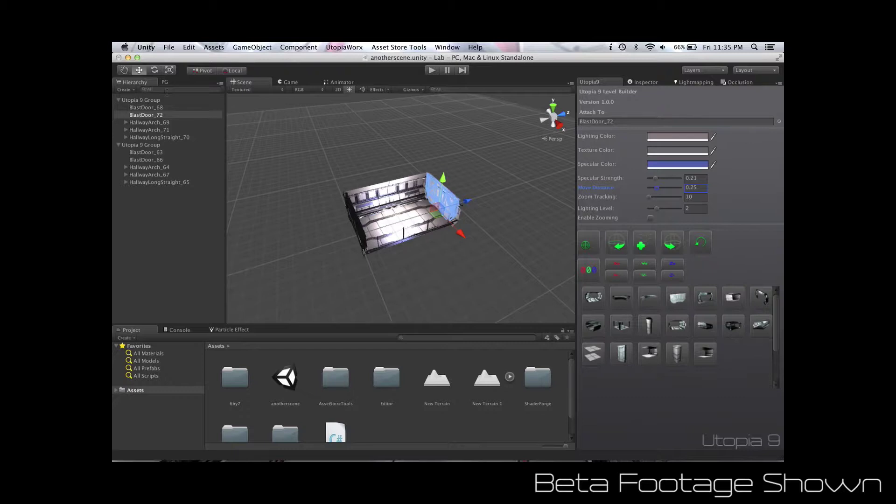
{"action": "left_click", "coordinate": [148, 100]}
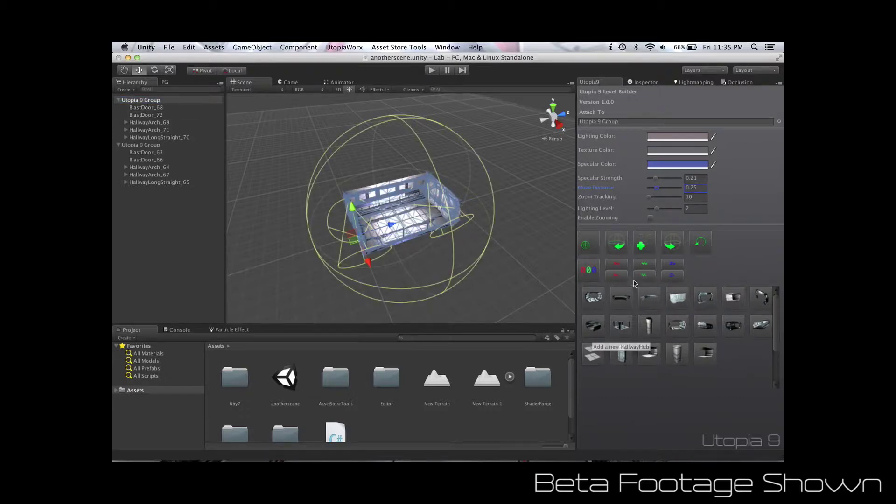
{"action": "left_click", "coordinate": [617, 265]}
{"action": "left_click", "coordinate": [617, 267]}
{"action": "left_click", "coordinate": [617, 267]}
{"action": "left_click", "coordinate": [617, 267]}
{"action": "left_click", "coordinate": [617, 267]}
{"action": "left_click", "coordinate": [618, 267]}
{"action": "left_click", "coordinate": [617, 267]}
{"action": "left_click", "coordinate": [617, 267]}
{"action": "left_click", "coordinate": [617, 267]}
{"action": "left_click", "coordinate": [617, 268]}
{"action": "left_click", "coordinate": [617, 267]}
{"action": "left_click", "coordinate": [617, 267]}
{"action": "left_click", "coordinate": [617, 267]}
{"action": "left_click", "coordinate": [617, 267]}
{"action": "left_click", "coordinate": [618, 267]}
{"action": "left_click", "coordinate": [617, 267]}
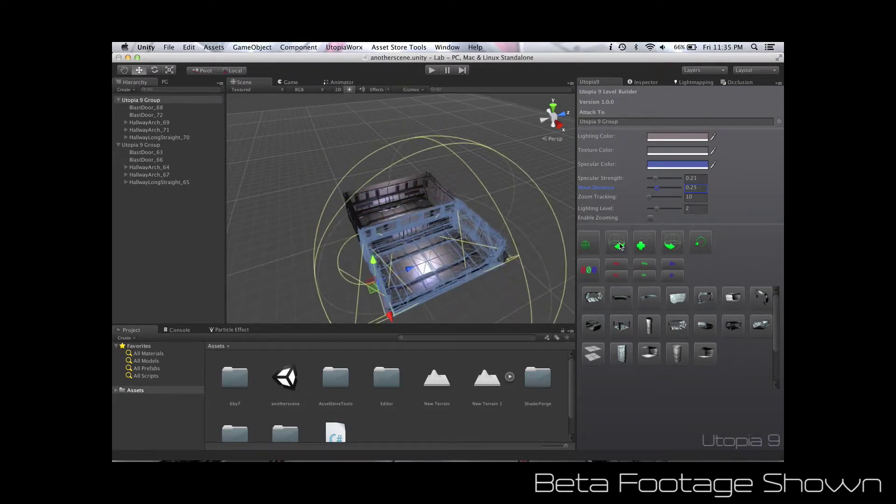
Step: Rotate the second group by one increment and delete the first Utopia 9 group
{"action": "left_click", "coordinate": [620, 247]}
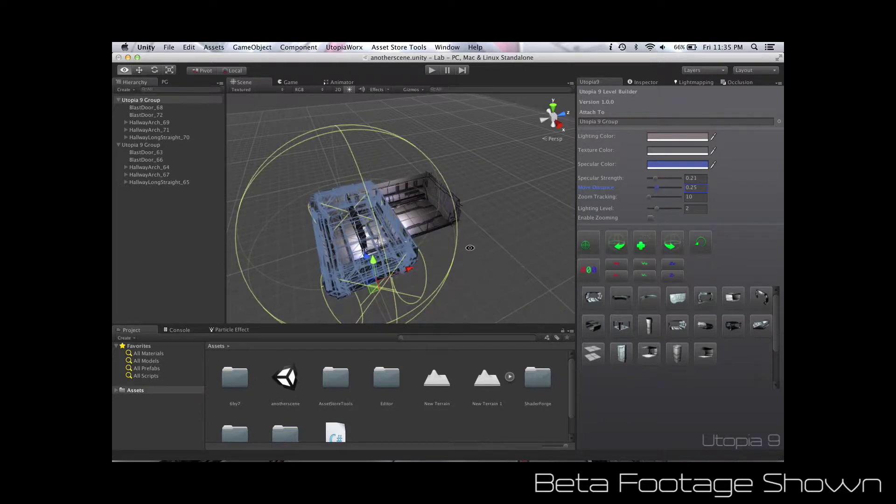
{"action": "left_click_drag", "start_coordinate": [469, 248], "coordinate": [387, 281], "text": "alt"}
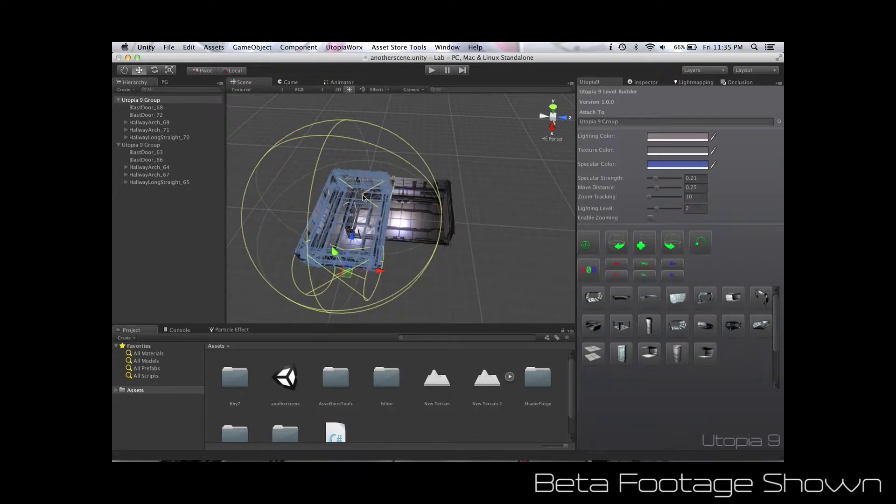
{"action": "left_click", "coordinate": [151, 144]}
{"action": "key", "text": "super+BackSpace"}
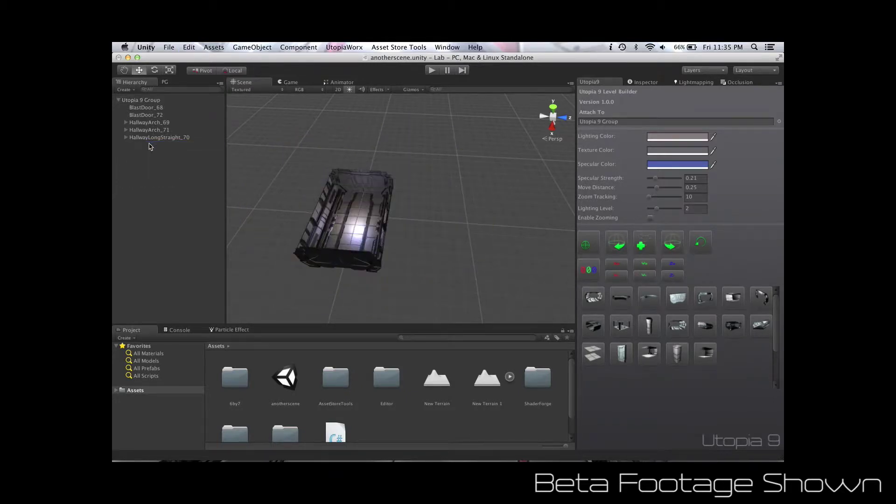
Step: Make the far blast door the attachment target, rotate it four increments and reset its position to zero
{"action": "left_click", "coordinate": [366, 186]}
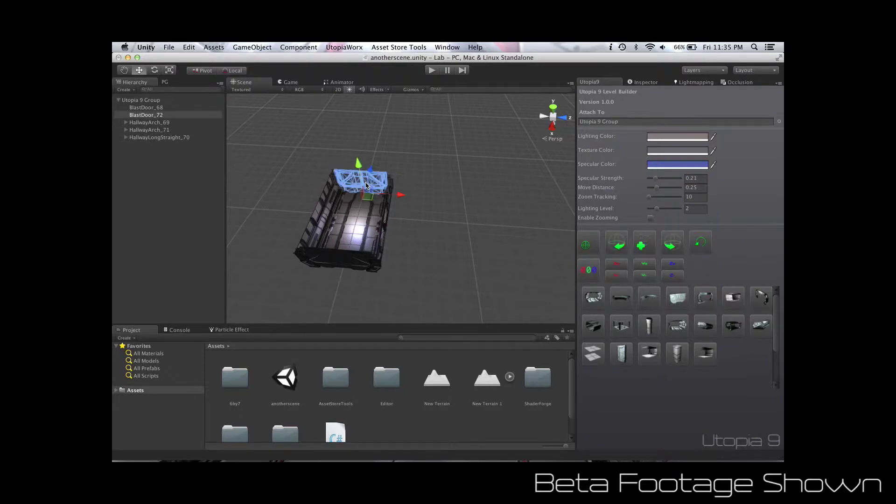
{"action": "left_click", "coordinate": [596, 243]}
{"action": "left_click", "coordinate": [625, 244]}
{"action": "left_click", "coordinate": [626, 244]}
{"action": "left_click", "coordinate": [625, 244]}
{"action": "left_click", "coordinate": [625, 244]}
{"action": "left_click", "coordinate": [588, 270]}
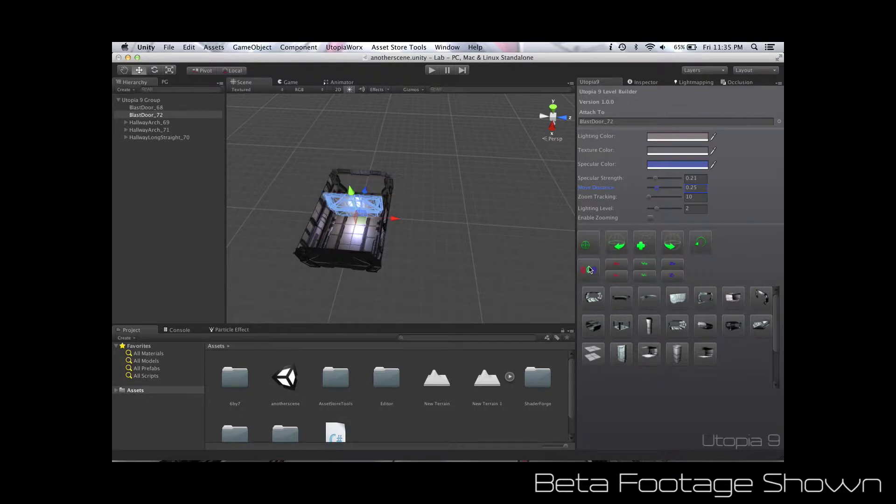
Step: Move the blast door one increment along positive X and five increments in the opposite direction
{"action": "left_click", "coordinate": [617, 262]}
{"action": "left_click", "coordinate": [616, 276]}
{"action": "left_click", "coordinate": [616, 277]}
{"action": "left_click", "coordinate": [616, 277]}
{"action": "left_click", "coordinate": [616, 278]}
{"action": "left_click", "coordinate": [616, 277]}
{"action": "scroll", "coordinate": [344, 227], "scroll_direction": "up", "scroll_amount": 10}
{"action": "left_click_drag", "start_coordinate": [346, 151], "coordinate": [475, 72], "text": "alt"}
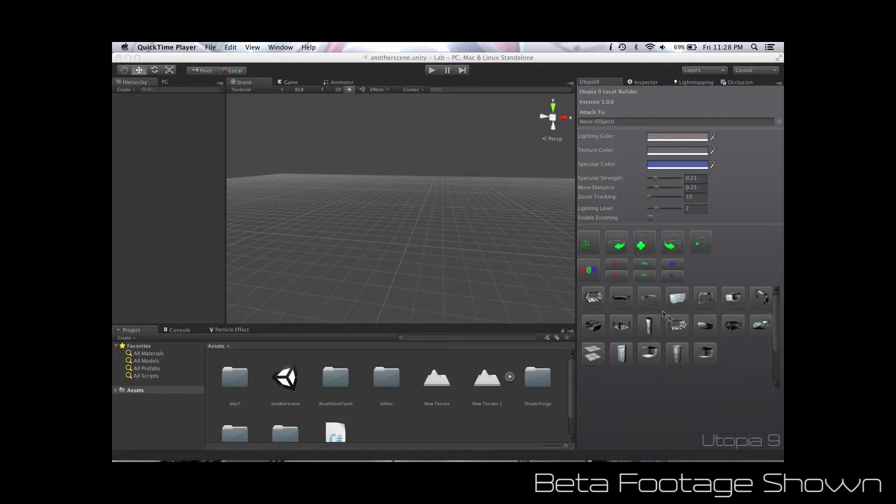
Step: Add a long straight hallway section to the empty scene
{"action": "left_click", "coordinate": [681, 331]}
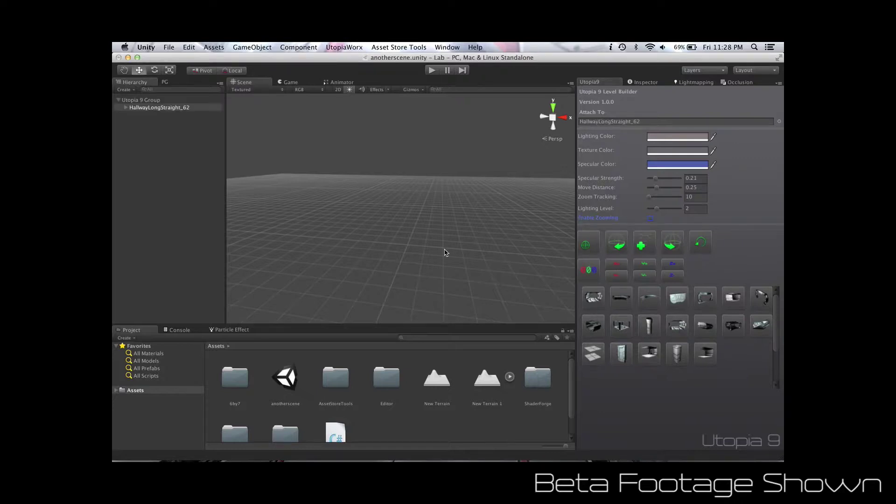
{"action": "double_click", "coordinate": [198, 108]}
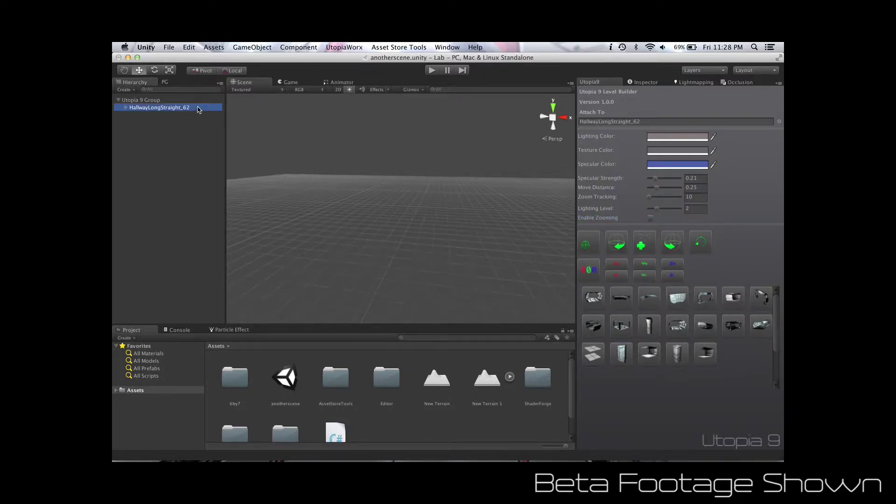
{"action": "left_click_drag", "start_coordinate": [491, 231], "coordinate": [509, 322], "text": "alt"}
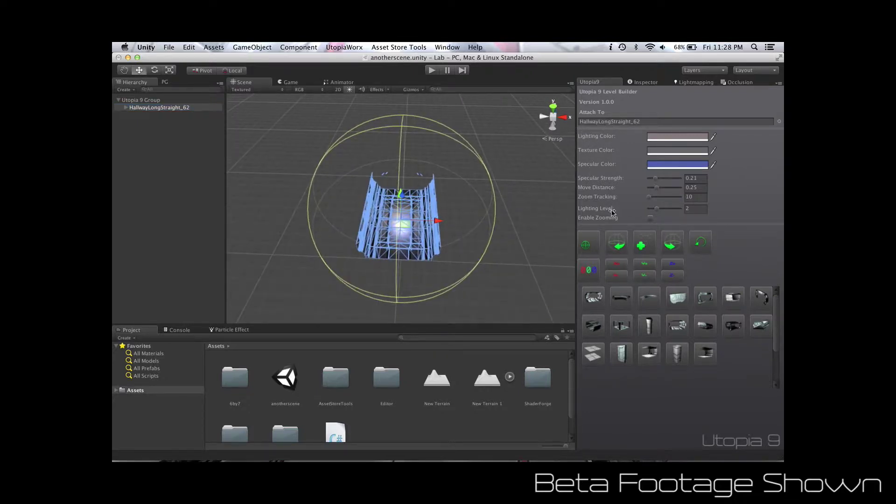
Step: Rotate the hallway three increments one way and four increments the other way, and reset its position to zero
{"action": "left_click", "coordinate": [618, 244]}
{"action": "left_click", "coordinate": [618, 245]}
{"action": "left_click", "coordinate": [618, 244]}
{"action": "left_click", "coordinate": [677, 247]}
{"action": "left_click", "coordinate": [677, 248]}
{"action": "left_click", "coordinate": [678, 248]}
{"action": "left_click", "coordinate": [678, 248]}
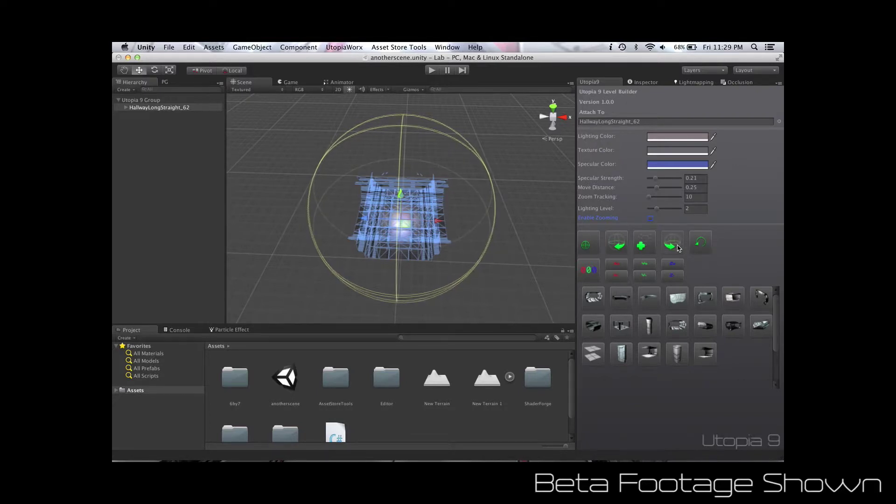
{"action": "left_click", "coordinate": [589, 275]}
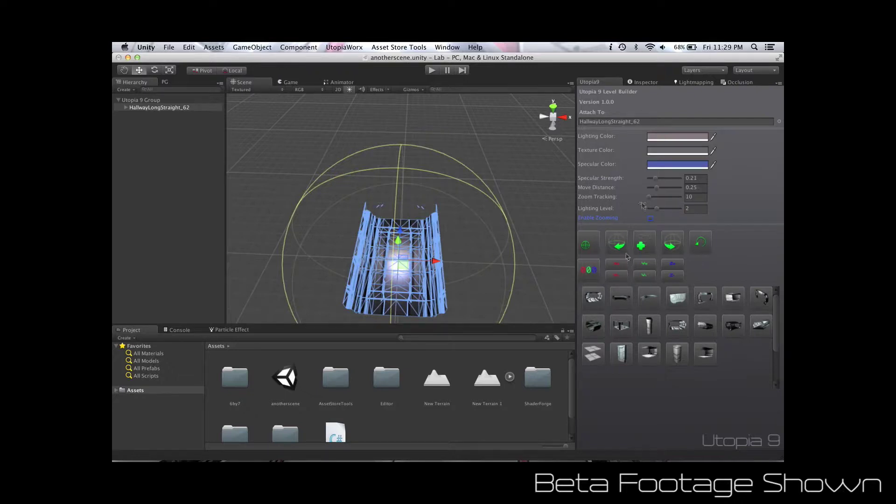
Step: Set Move Distance to 1 and move the hallway along X and back
{"action": "left_click", "coordinate": [656, 188]}
{"action": "left_click_drag", "start_coordinate": [657, 188], "coordinate": [692, 191]}
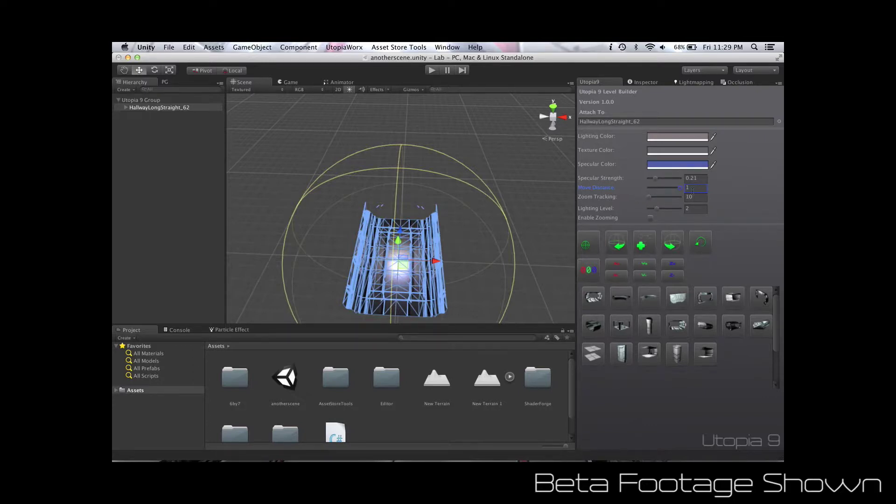
{"action": "left_click", "coordinate": [616, 268]}
{"action": "left_click", "coordinate": [616, 268]}
{"action": "left_click", "coordinate": [616, 268]}
{"action": "left_click", "coordinate": [616, 268]}
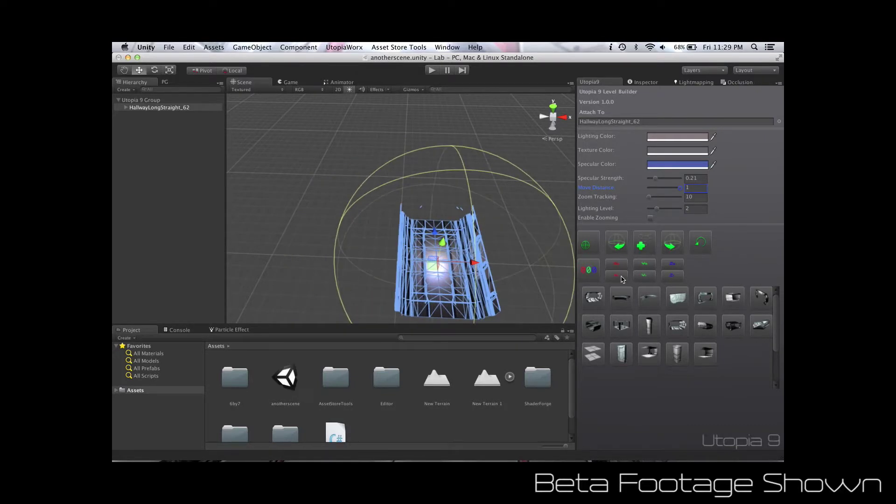
{"action": "left_click", "coordinate": [620, 278]}
{"action": "left_click", "coordinate": [621, 279]}
{"action": "left_click", "coordinate": [621, 279]}
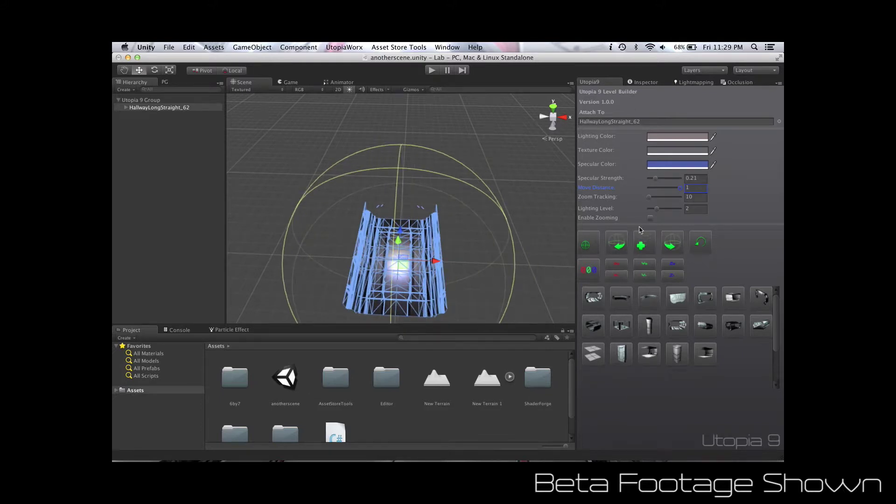
Step: Set Move Distance to 0.25 and nudge the hallway in both directions along X
{"action": "double_click", "coordinate": [694, 188]}
{"action": "left_click", "coordinate": [617, 277]}
{"action": "left_click", "coordinate": [617, 277]}
{"action": "left_click", "coordinate": [617, 278]}
{"action": "left_click", "coordinate": [617, 279]}
{"action": "left_click", "coordinate": [619, 268]}
Step: Nudge the hallway in both directions along Z and raise it along Y
{"action": "left_click", "coordinate": [673, 278]}
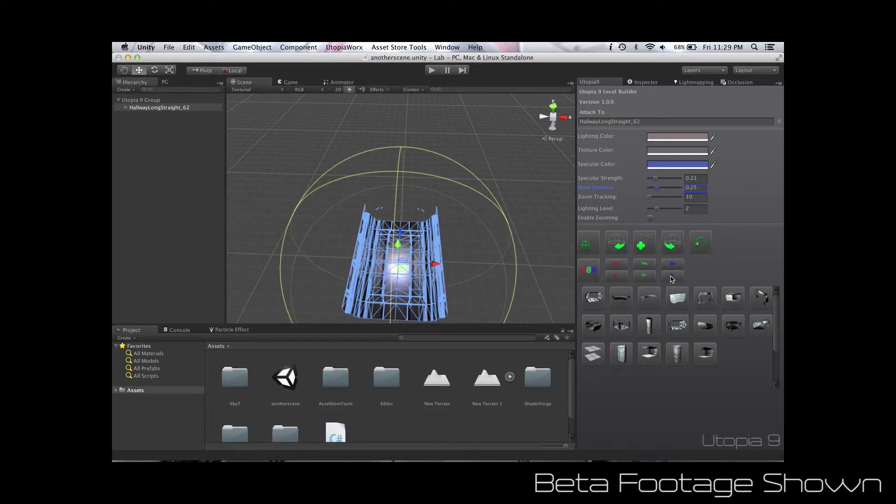
{"action": "left_click", "coordinate": [674, 265]}
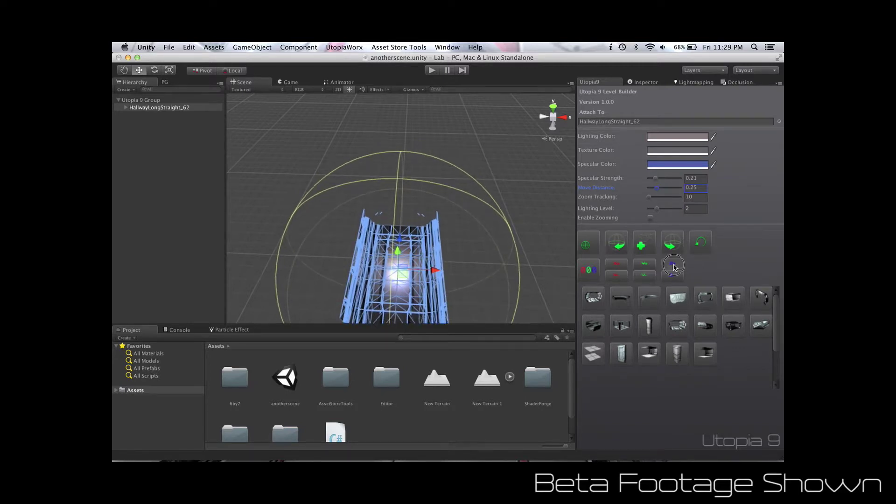
{"action": "left_click", "coordinate": [644, 266]}
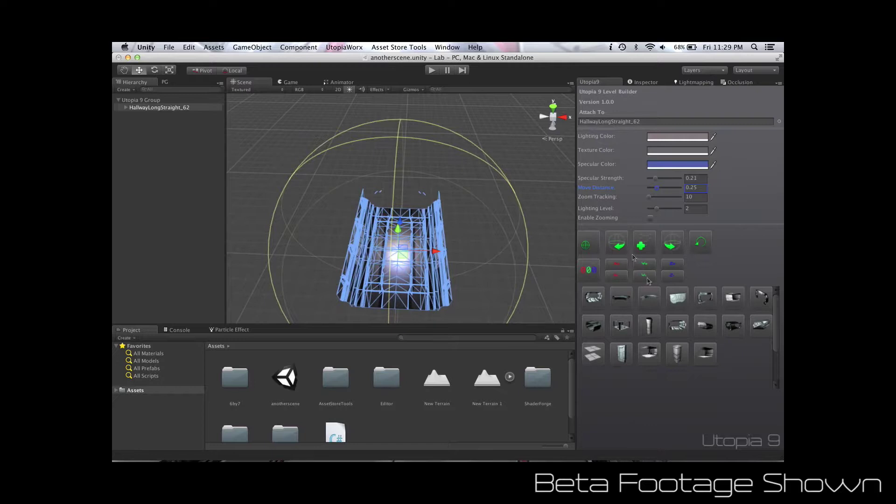
Step: Rotate the hallway by one increment and reset its position to zero after a nudge along X
{"action": "left_click", "coordinate": [617, 244]}
{"action": "left_click", "coordinate": [617, 264]}
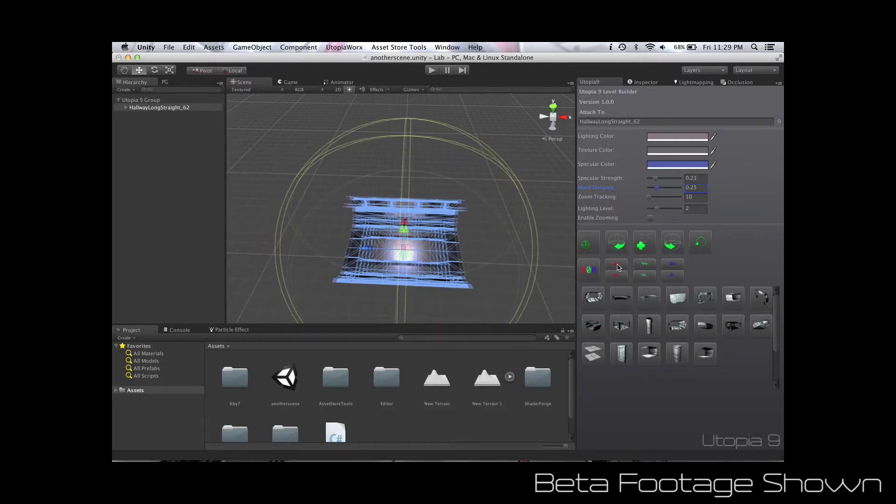
{"action": "left_click", "coordinate": [591, 268]}
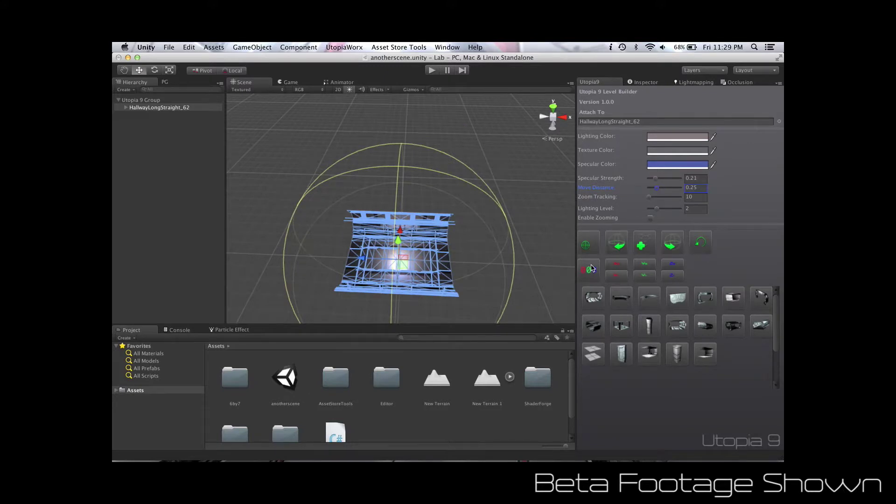
{"action": "left_click", "coordinate": [619, 252]}
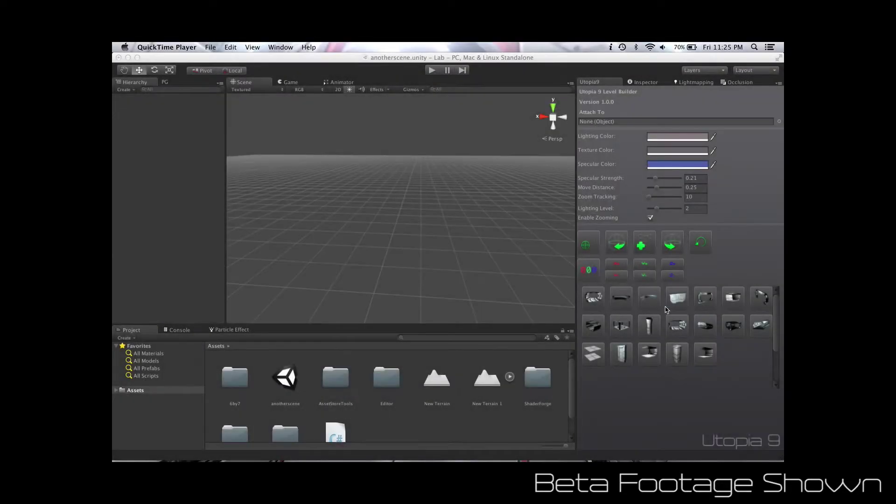
Step: Build a group from a blast door, hallway arch, long straight hallway, second arch, hallway hub, third arch and hallway stairs
{"action": "left_click", "coordinate": [651, 248]}
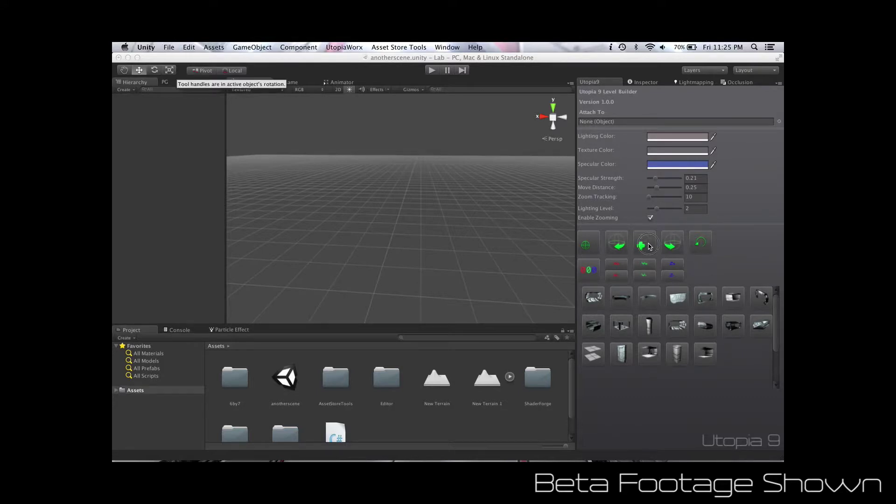
{"action": "left_click", "coordinate": [678, 301]}
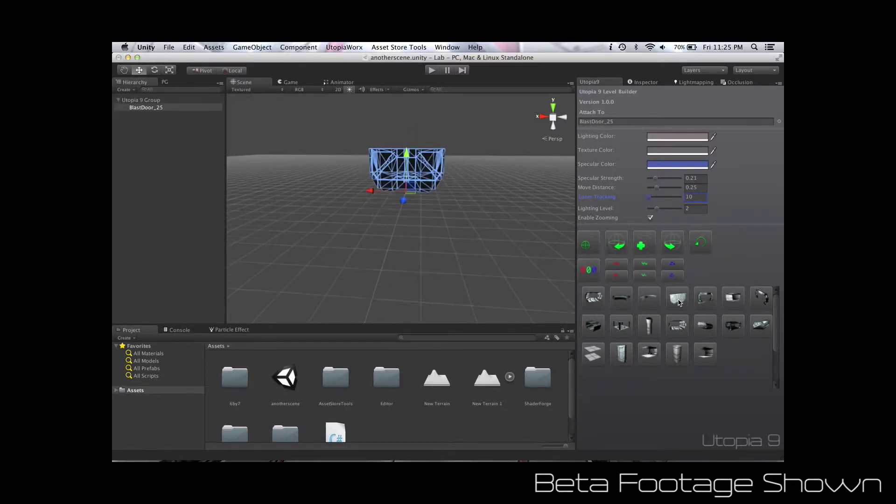
{"action": "left_click", "coordinate": [760, 303]}
{"action": "left_click", "coordinate": [679, 325]}
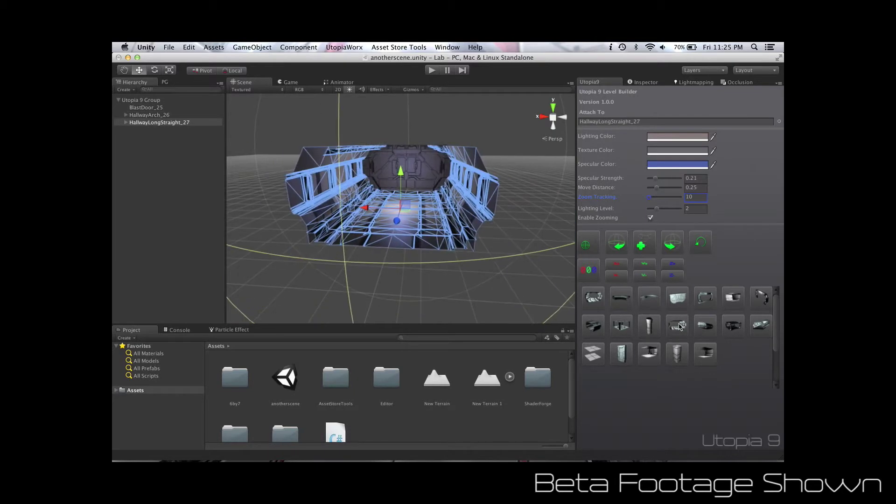
{"action": "left_click", "coordinate": [762, 301]}
{"action": "left_click", "coordinate": [622, 325]}
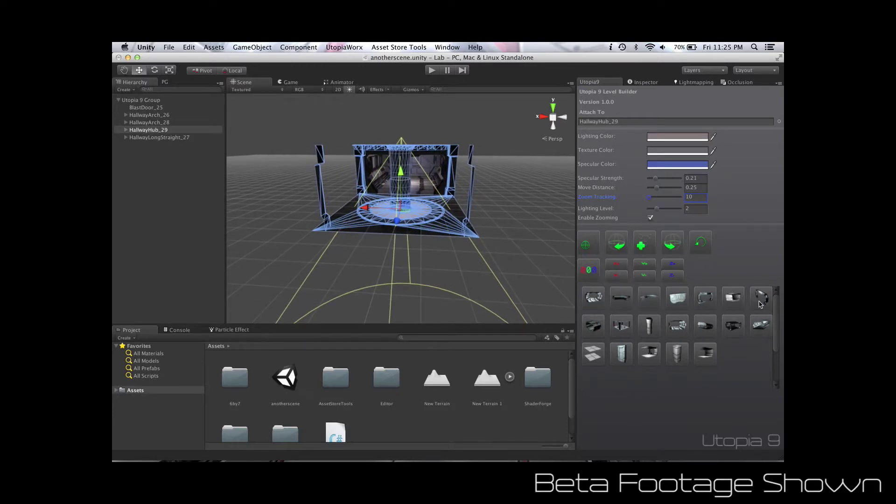
{"action": "left_click", "coordinate": [761, 301]}
{"action": "left_click", "coordinate": [760, 326]}
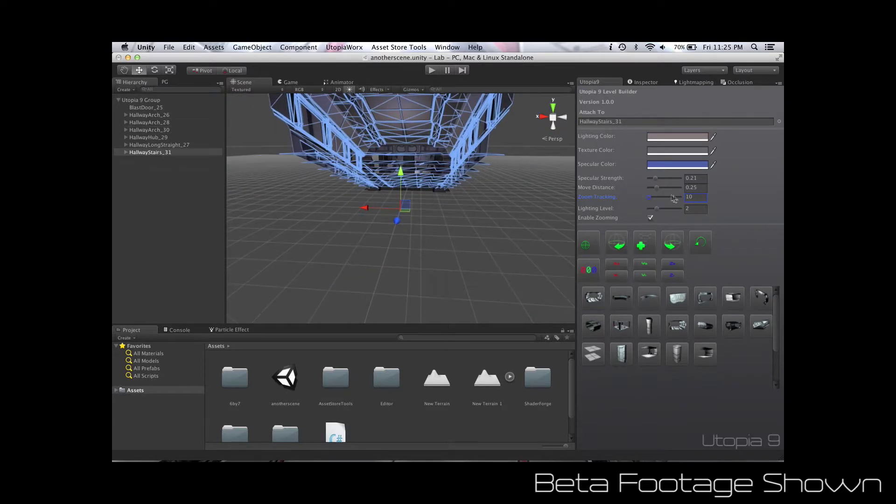
Step: Raise Zoom Tracking well above 10 and add eight long straight hallway sections to the corridor
{"action": "left_click", "coordinate": [616, 219]}
{"action": "left_click_drag", "start_coordinate": [650, 197], "coordinate": [685, 201]}
{"action": "left_click", "coordinate": [679, 329]}
{"action": "left_click", "coordinate": [680, 330]}
{"action": "left_click", "coordinate": [679, 330]}
{"action": "left_click", "coordinate": [679, 330]}
{"action": "left_click", "coordinate": [679, 330]}
{"action": "left_click", "coordinate": [680, 330]}
{"action": "left_click", "coordinate": [680, 330]}
{"action": "left_click", "coordinate": [679, 330]}
Step: Lower Zoom Tracking to 29.1 and extend the corridor with seven long straight hallway sections
{"action": "left_click_drag", "start_coordinate": [672, 201], "coordinate": [665, 202]}
{"action": "left_click", "coordinate": [682, 327]}
{"action": "left_click", "coordinate": [681, 327]}
{"action": "left_click", "coordinate": [681, 327]}
{"action": "left_click", "coordinate": [681, 327]}
{"action": "left_click", "coordinate": [681, 327]}
{"action": "left_click", "coordinate": [682, 326]}
{"action": "left_click", "coordinate": [682, 328]}
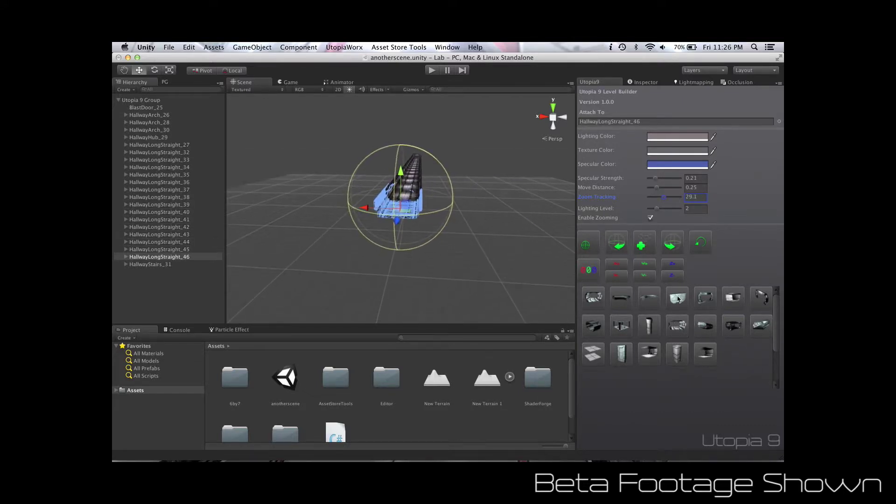
Step: Set Zoom Tracking to 10 and append seven more long straight hallway sections
{"action": "left_click_drag", "start_coordinate": [662, 200], "coordinate": [648, 200]}
{"action": "left_click", "coordinate": [678, 327]}
{"action": "left_click", "coordinate": [678, 327]}
{"action": "left_click", "coordinate": [678, 327]}
{"action": "left_click", "coordinate": [678, 326]}
{"action": "left_click", "coordinate": [678, 327]}
{"action": "left_click", "coordinate": [678, 327]}
{"action": "left_click", "coordinate": [678, 327]}
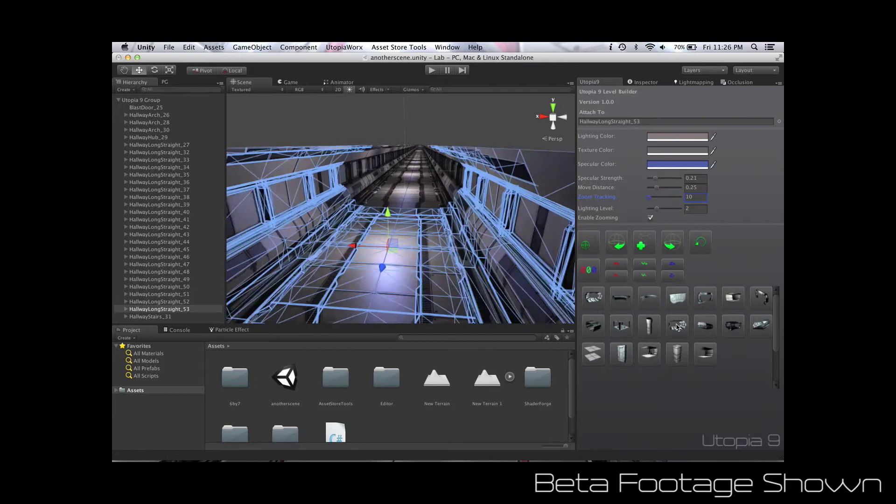
Step: Turn off Enable Zooming and append eight long straight hallway sections to the corridor
{"action": "left_click", "coordinate": [607, 218]}
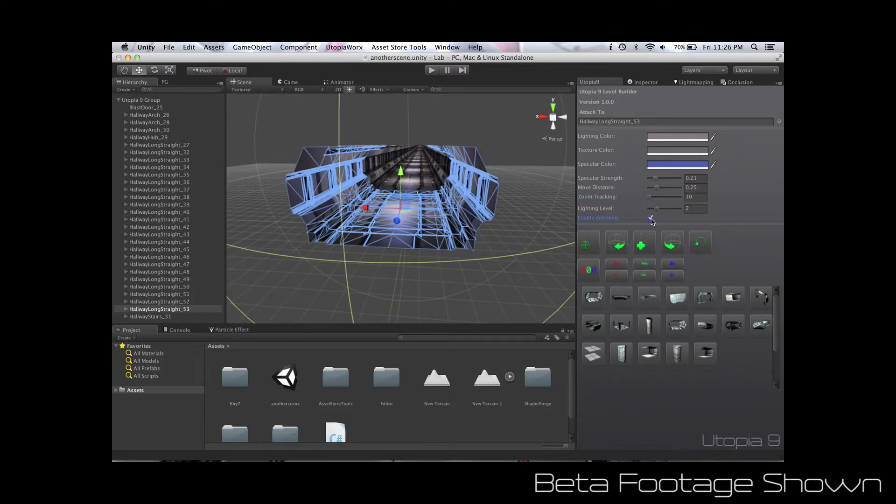
{"action": "left_click", "coordinate": [676, 326]}
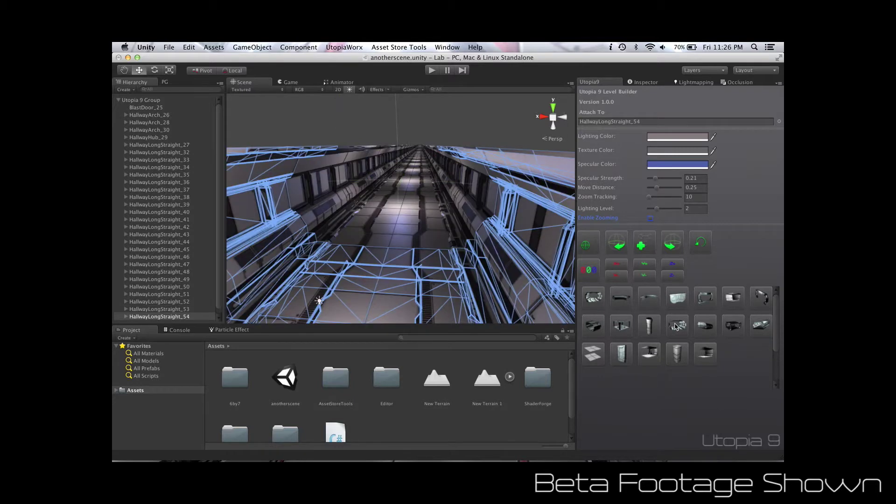
{"action": "left_click", "coordinate": [676, 326]}
{"action": "left_click", "coordinate": [677, 326]}
{"action": "left_click", "coordinate": [676, 326]}
{"action": "left_click", "coordinate": [677, 326]}
{"action": "left_click", "coordinate": [676, 325]}
{"action": "left_click", "coordinate": [677, 326]}
{"action": "left_click", "coordinate": [677, 326]}
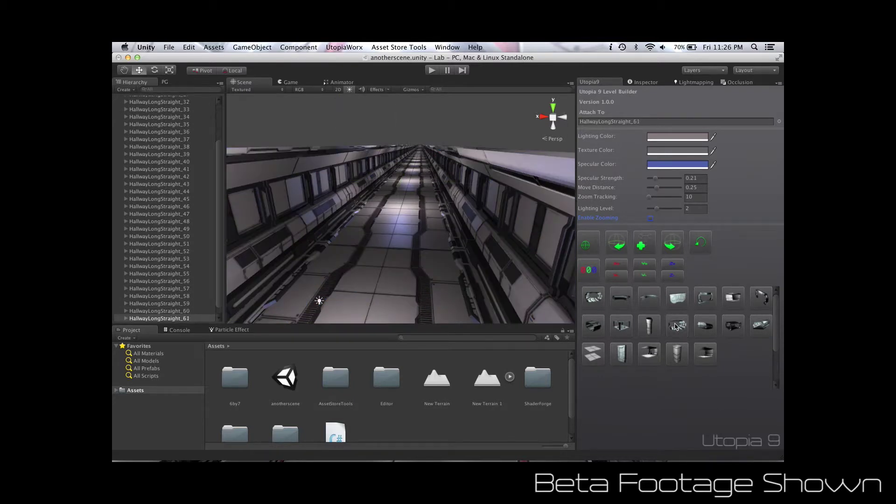
{"action": "left_click", "coordinate": [478, 263]}
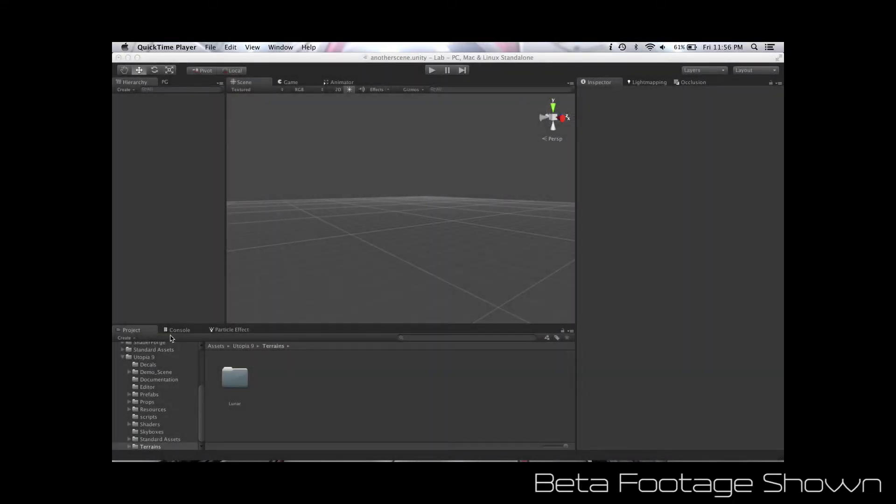
Step: Browse the Utopia 9 package's root folder and its Decals, Demo_Scene, Documentation and Editor subfolders
{"action": "left_click", "coordinate": [143, 358]}
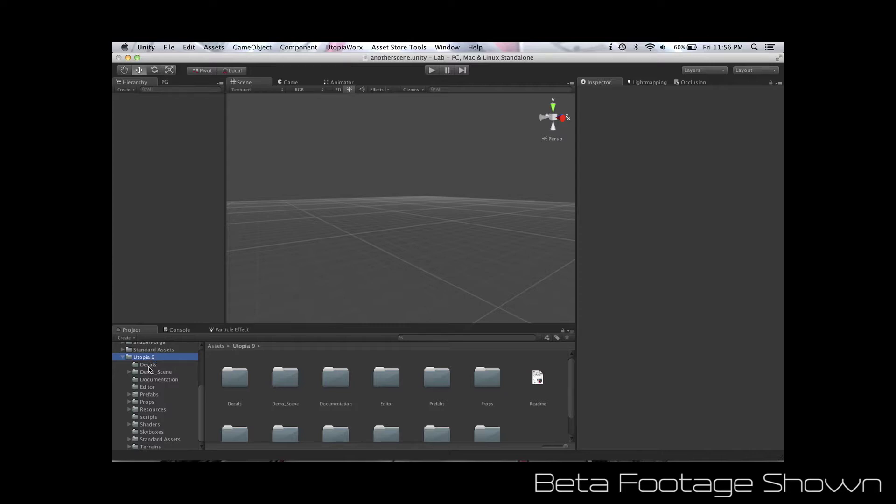
{"action": "left_click", "coordinate": [149, 366]}
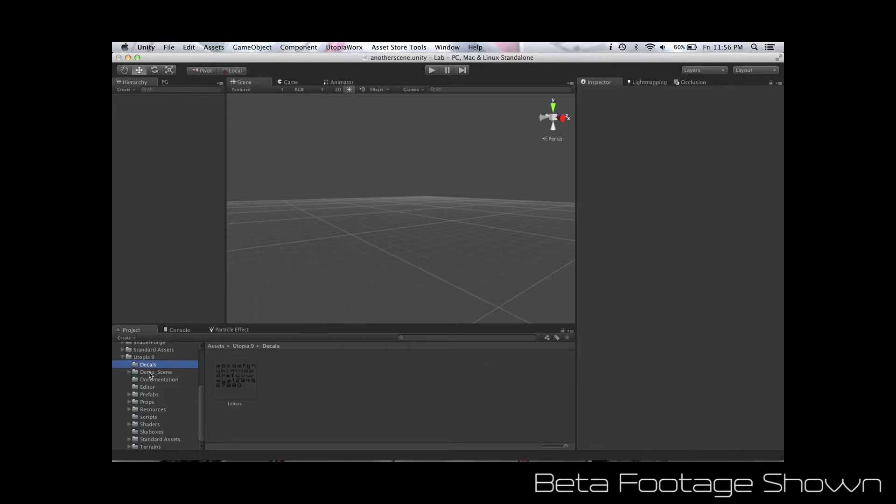
{"action": "left_click", "coordinate": [150, 373]}
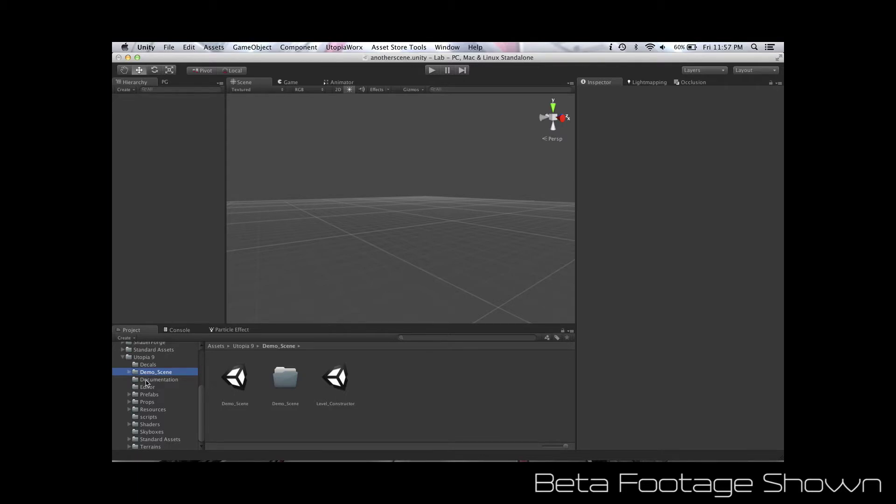
{"action": "left_click", "coordinate": [146, 380]}
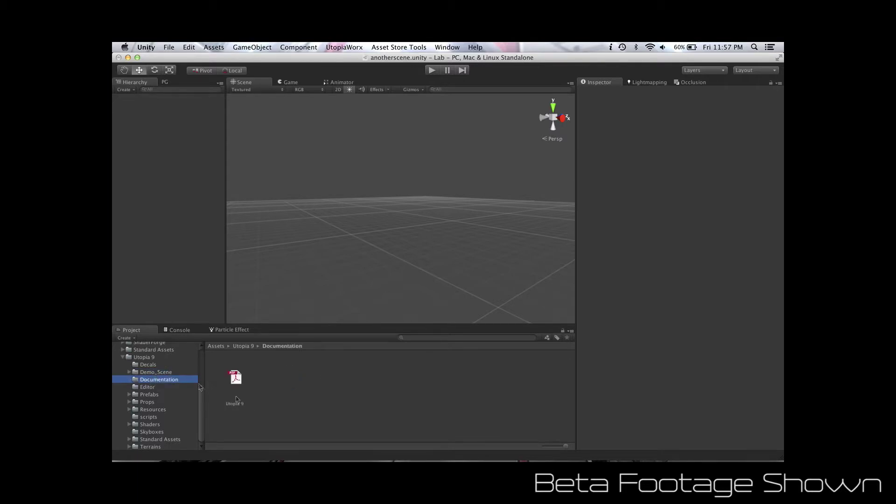
{"action": "left_click", "coordinate": [147, 388]}
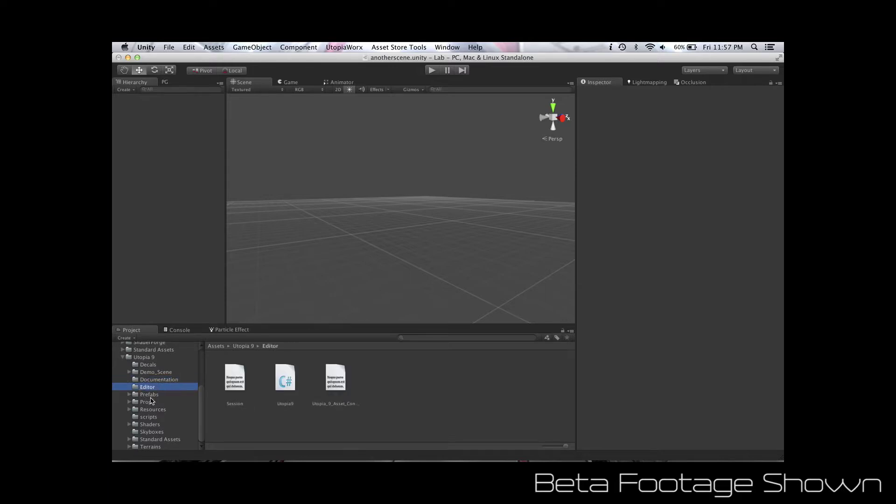
Step: Look through the models in the Utopia 9 Prefabs folder, briefly expanding the HallwayLongStraight prefab's contents
{"action": "left_click", "coordinate": [149, 395]}
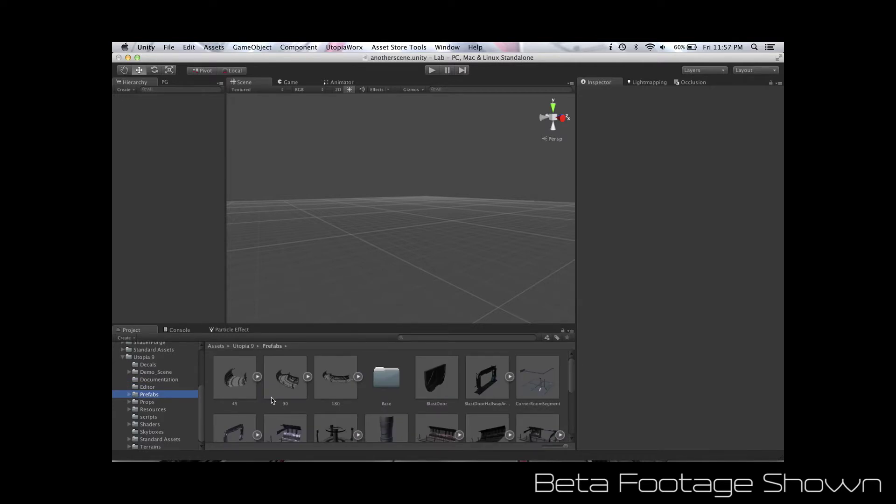
{"action": "scroll", "coordinate": [273, 401], "scroll_direction": "down", "scroll_amount": 3}
{"action": "scroll", "coordinate": [273, 401], "scroll_direction": "up", "scroll_amount": 3}
{"action": "scroll", "coordinate": [340, 404], "scroll_direction": "down", "scroll_amount": 3}
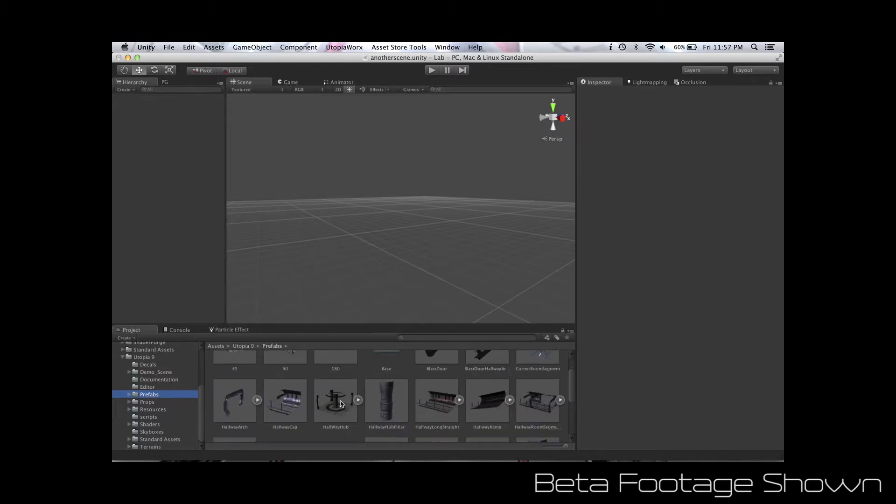
{"action": "left_click", "coordinate": [460, 396]}
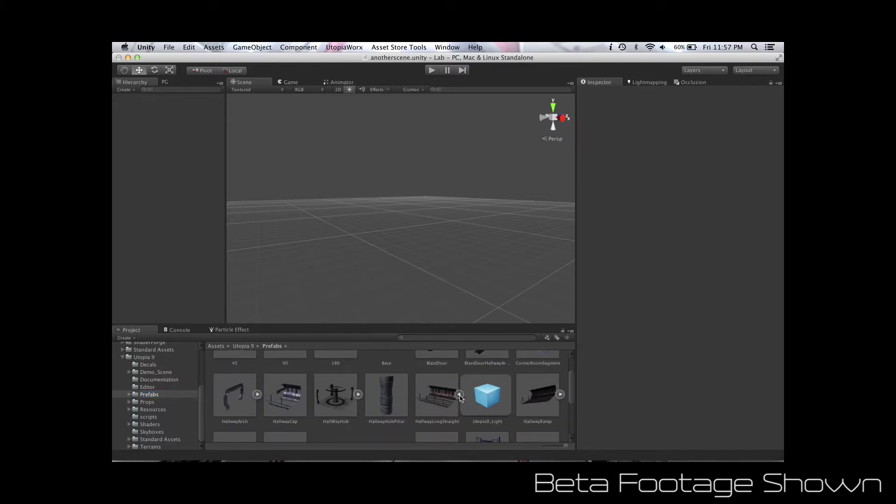
{"action": "scroll", "coordinate": [485, 404], "scroll_direction": "down", "scroll_amount": 3}
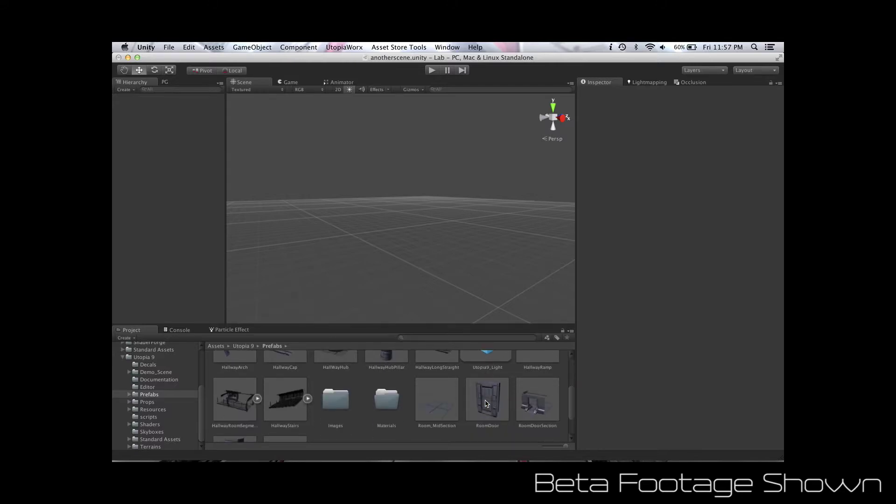
{"action": "scroll", "coordinate": [485, 403], "scroll_direction": "up", "scroll_amount": 3}
{"action": "left_click", "coordinate": [459, 372]}
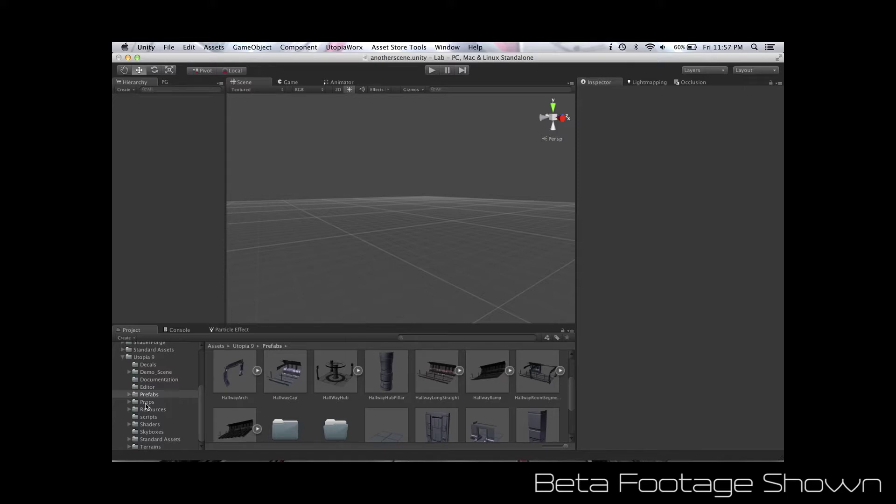
Step: Expand the Props folder and view its Computer_Terminal, Cryo_Tube, Drone, Light and Prefabs subfolders
{"action": "left_click", "coordinate": [146, 403]}
{"action": "left_click", "coordinate": [129, 403]}
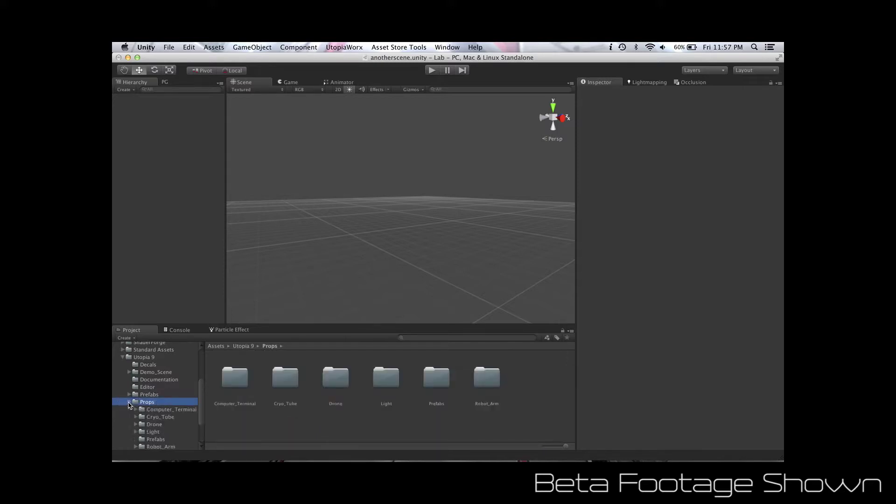
{"action": "left_click", "coordinate": [150, 410]}
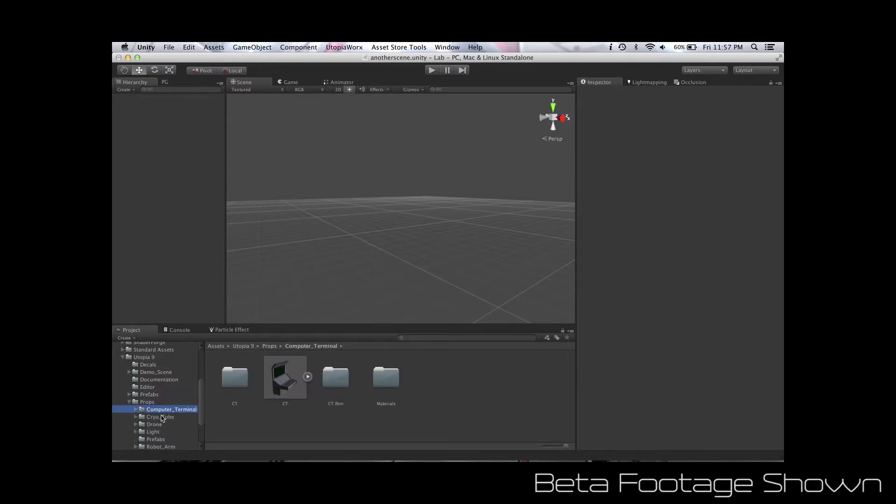
{"action": "left_click", "coordinate": [160, 418]}
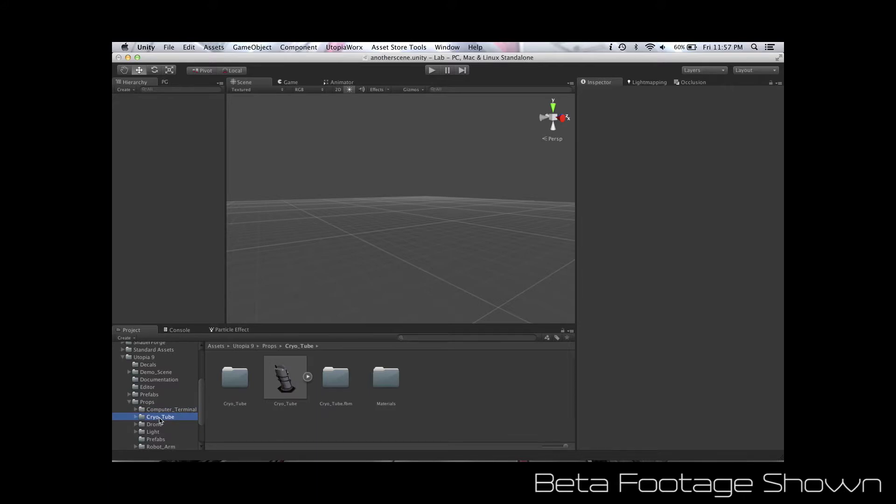
{"action": "left_click", "coordinate": [155, 425]}
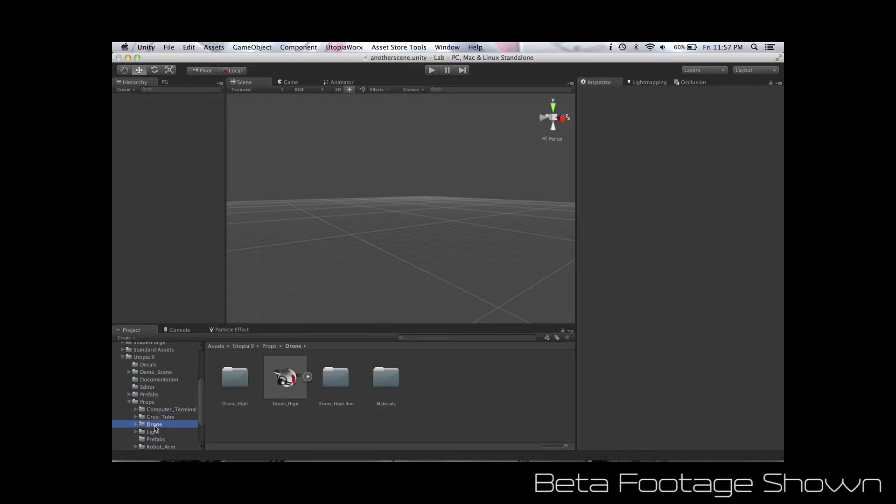
{"action": "left_click", "coordinate": [156, 433]}
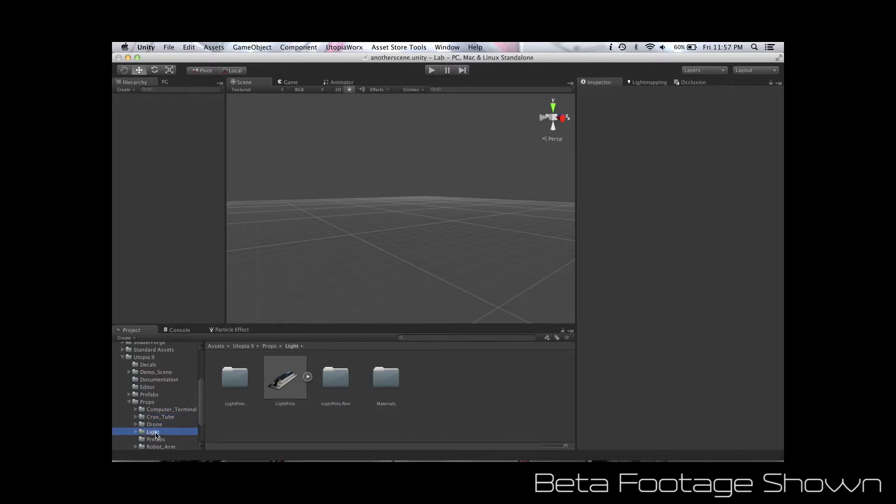
{"action": "left_click", "coordinate": [156, 439]}
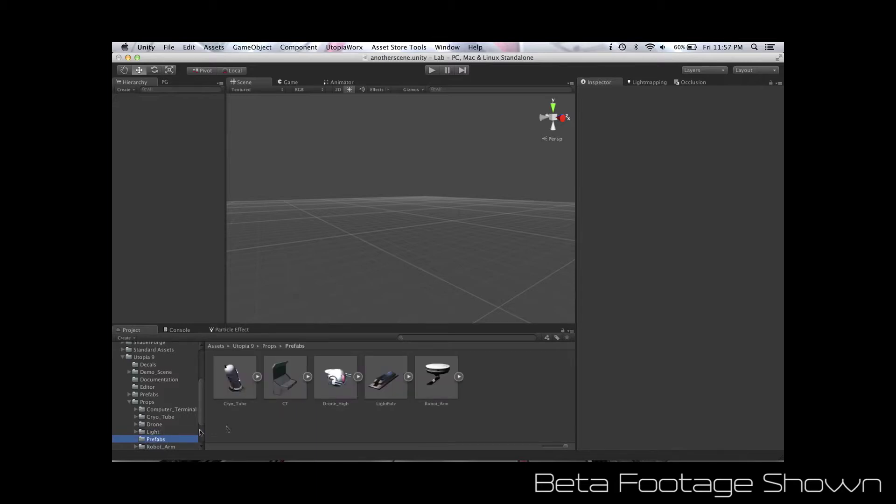
Step: Preview the Cryo_Tube, CT, Drone_High, LightPole and Robot_Arm prop prefabs from different angles
{"action": "left_click", "coordinate": [239, 386]}
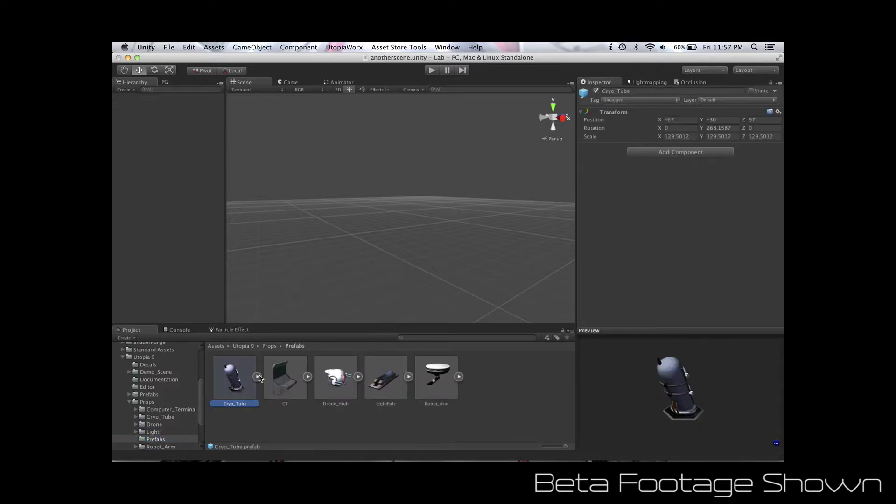
{"action": "left_click_drag", "start_coordinate": [689, 409], "coordinate": [587, 418]}
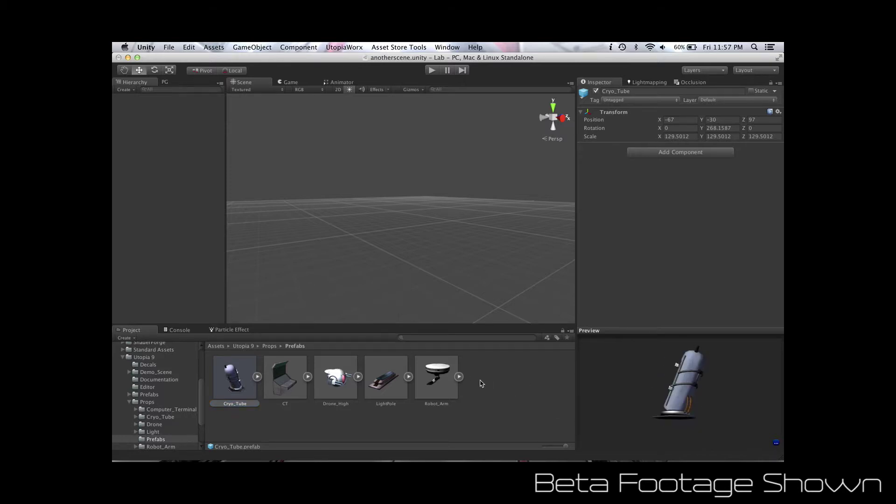
{"action": "left_click", "coordinate": [263, 390]}
{"action": "left_click_drag", "start_coordinate": [682, 394], "coordinate": [665, 392]}
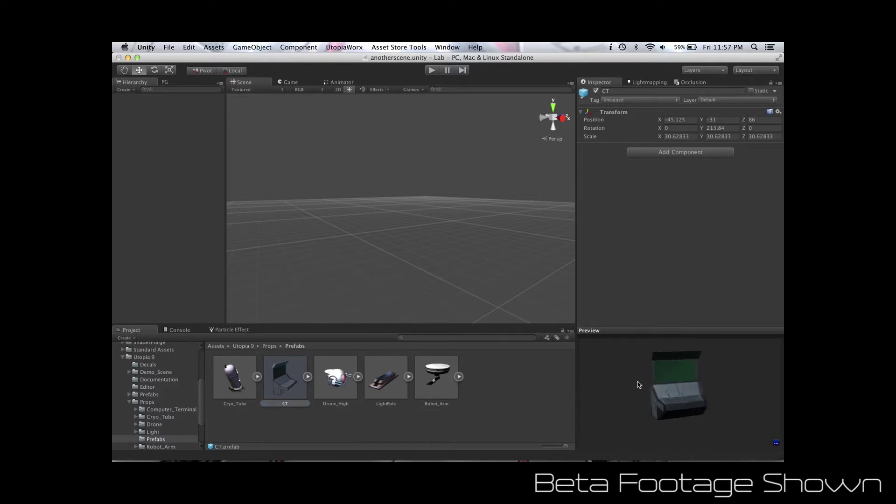
{"action": "left_click", "coordinate": [330, 386]}
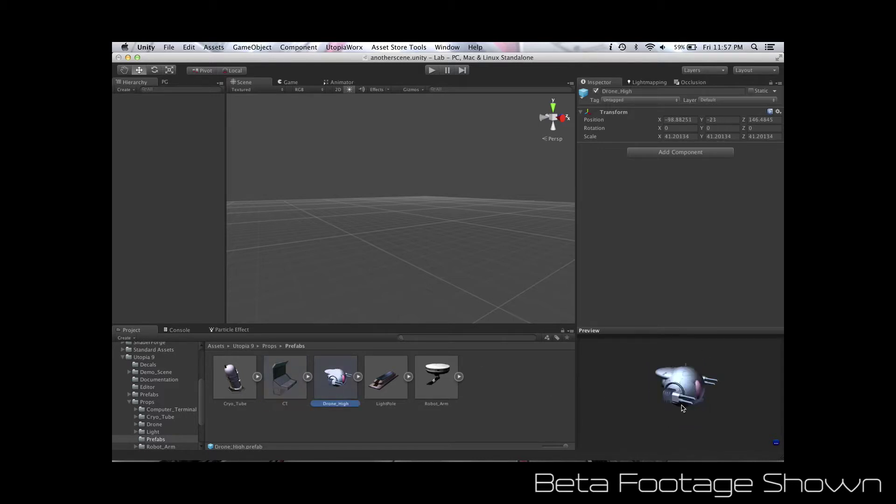
{"action": "left_click_drag", "start_coordinate": [681, 408], "coordinate": [629, 416]}
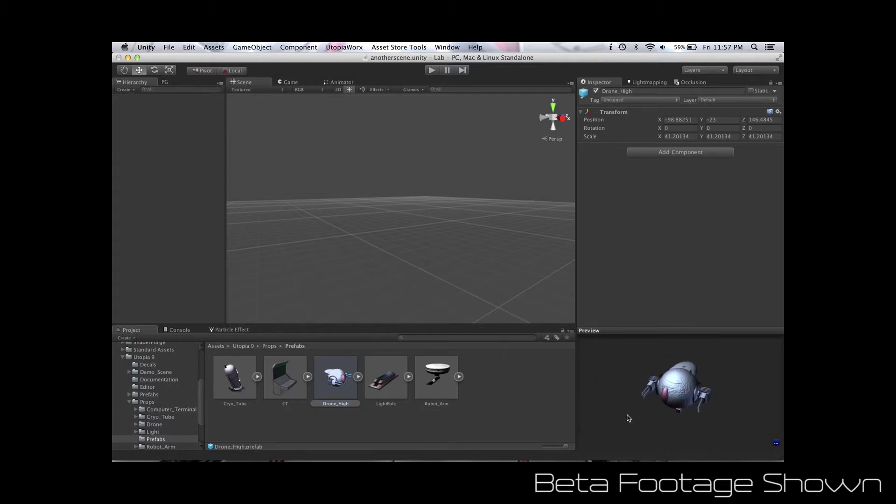
{"action": "left_click", "coordinate": [382, 394]}
{"action": "left_click_drag", "start_coordinate": [685, 403], "coordinate": [647, 423]}
{"action": "left_click", "coordinate": [440, 377]}
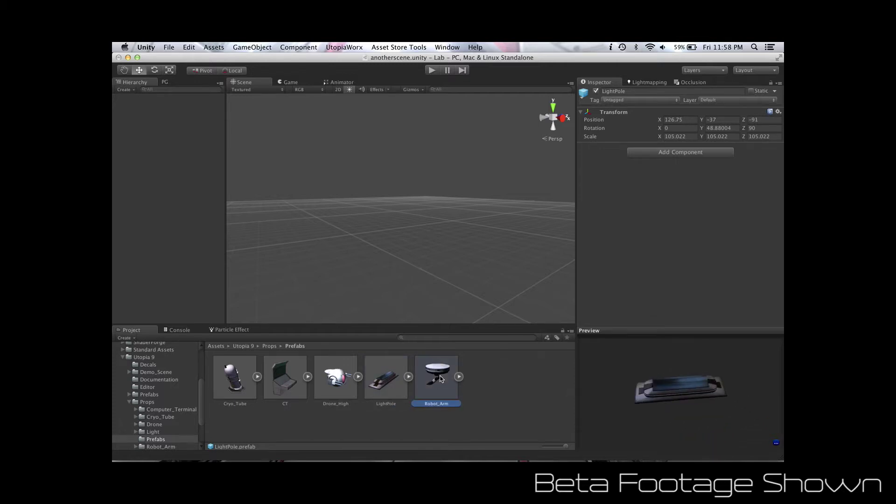
{"action": "left_click_drag", "start_coordinate": [687, 400], "coordinate": [717, 386]}
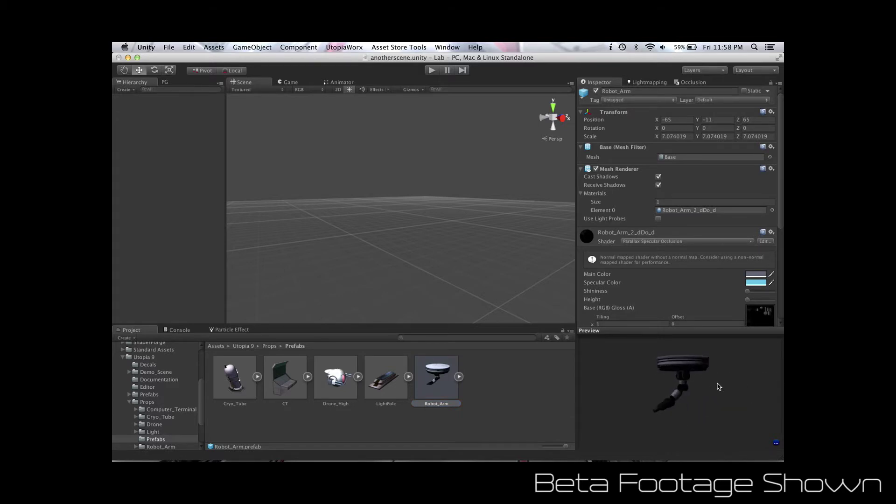
Step: Collapse the Props folder, review the Resources folder's images, and inspect the DOOR script in the scripts folder
{"action": "left_click", "coordinate": [130, 402]}
{"action": "left_click", "coordinate": [145, 410]}
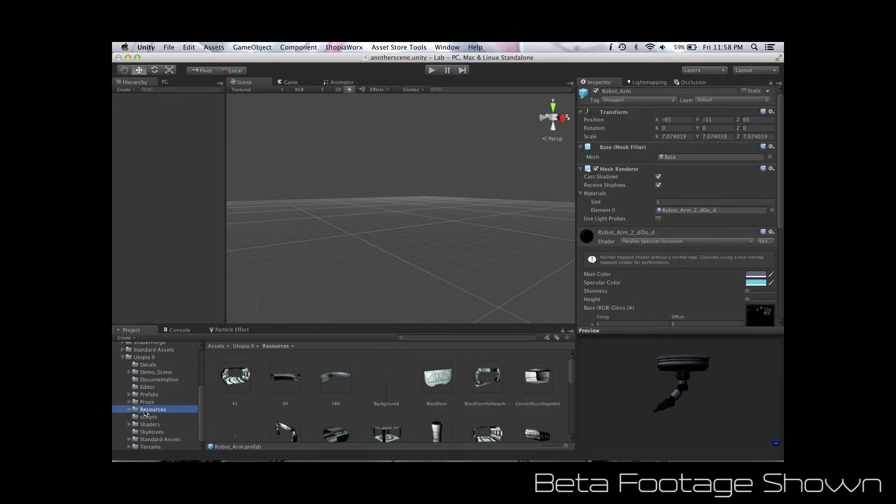
{"action": "scroll", "coordinate": [290, 403], "scroll_direction": "down", "scroll_amount": 10}
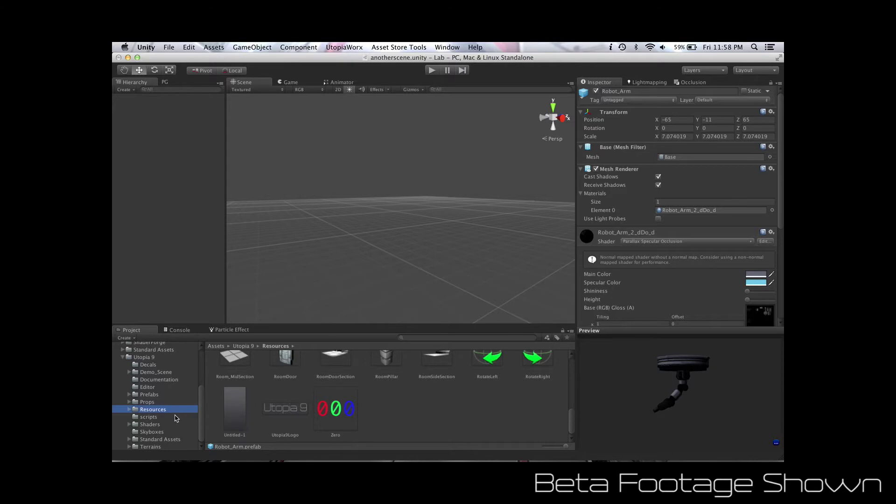
{"action": "left_click", "coordinate": [156, 417]}
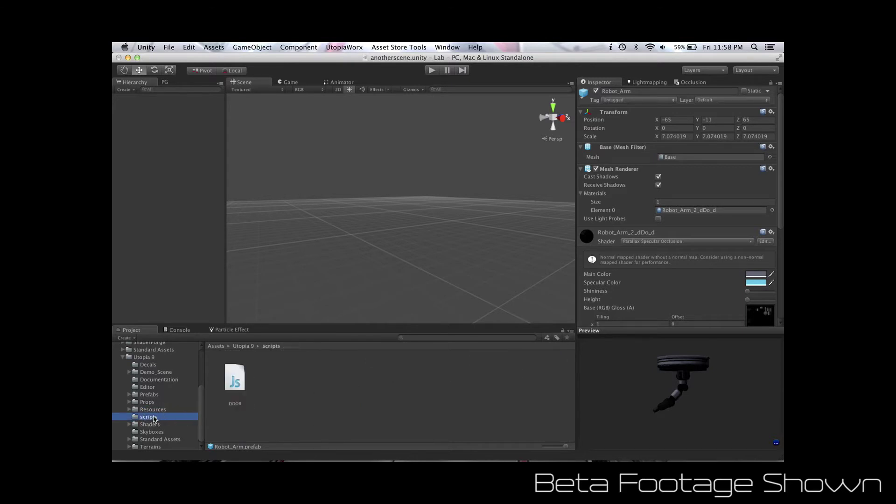
{"action": "left_click", "coordinate": [234, 389]}
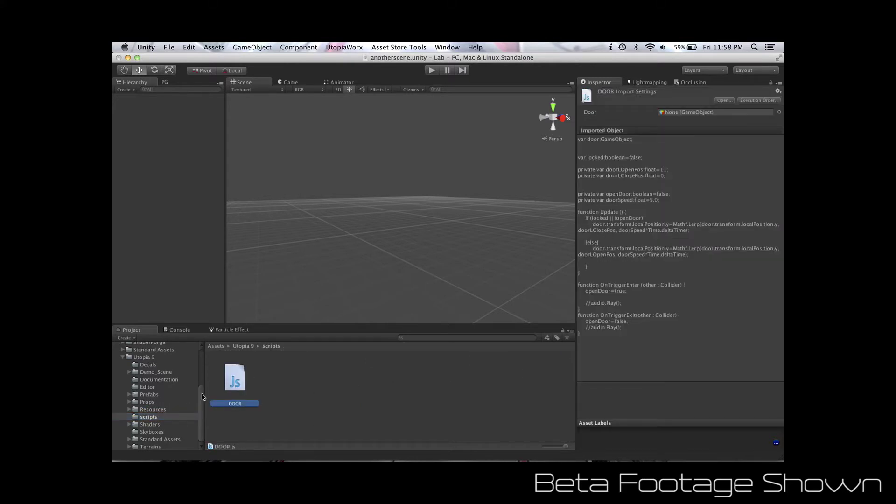
Step: View the contents of the Shaders, Skyboxes and Terrains folders, including the Lunar terrain subfolder
{"action": "left_click", "coordinate": [150, 425]}
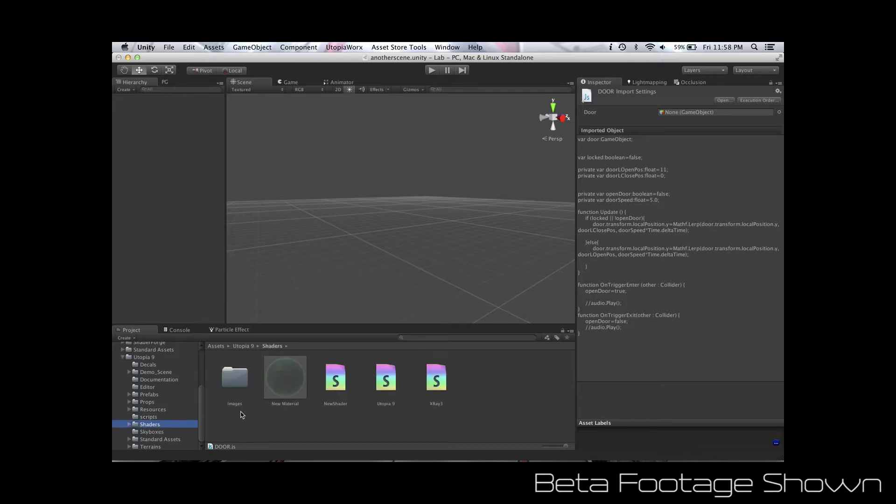
{"action": "left_click", "coordinate": [160, 433]}
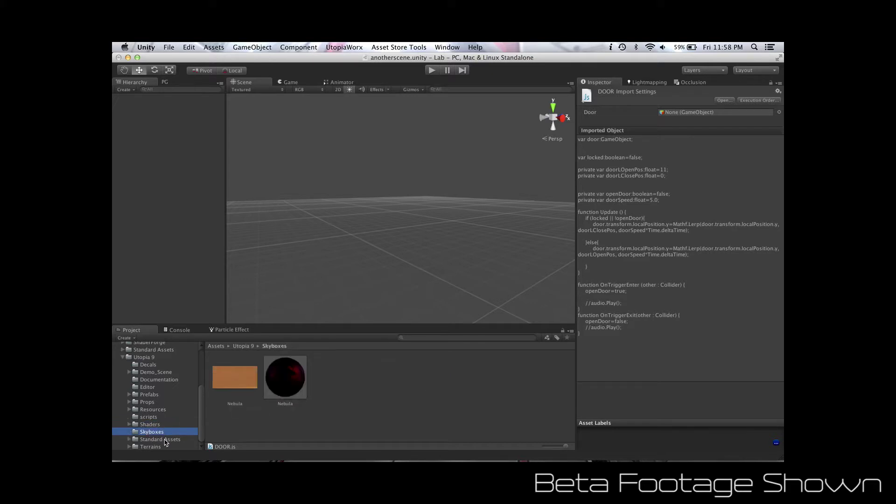
{"action": "left_click", "coordinate": [155, 448]}
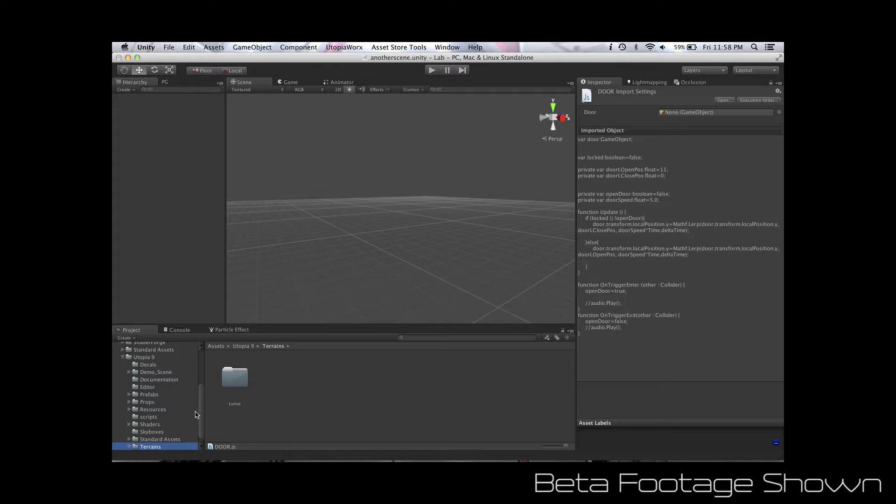
{"action": "key", "text": "Right"}
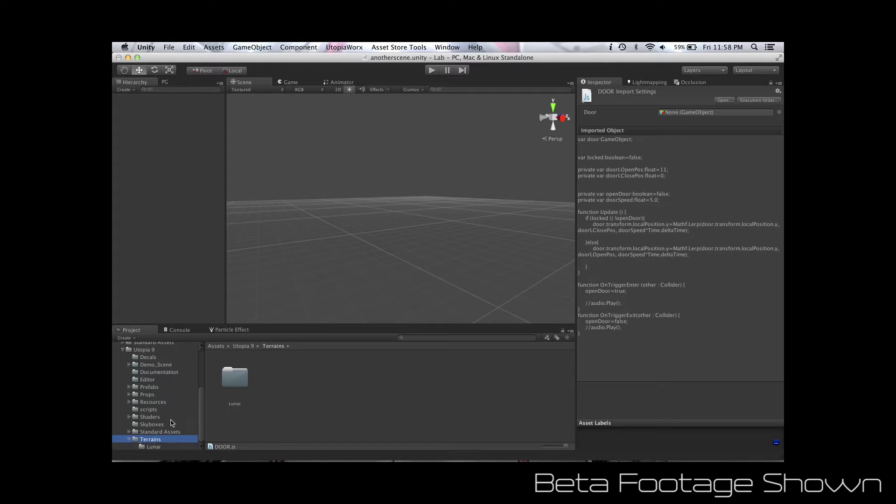
{"action": "left_click", "coordinate": [156, 447]}
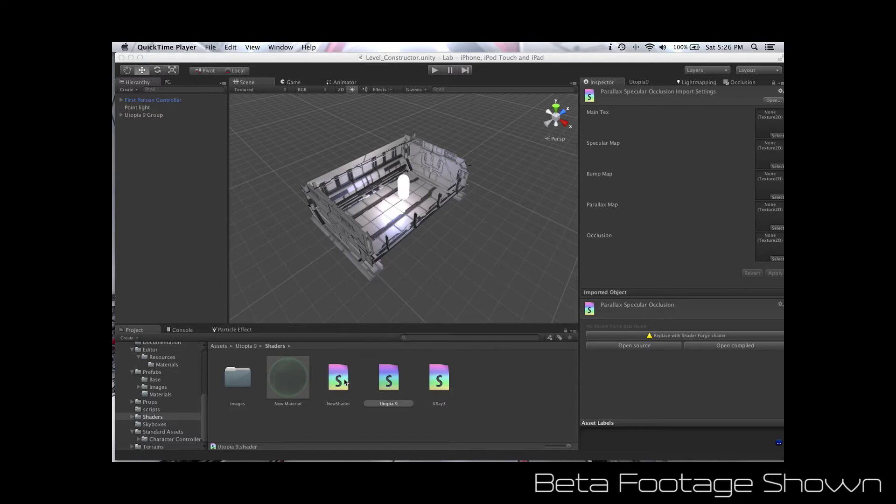
Step: Inspect the Utopia 9 shader's texture map slots and select the Utopia9_doorArch material in the Editor Resources Materials folder
{"action": "left_click", "coordinate": [392, 414]}
{"action": "left_click", "coordinate": [395, 392]}
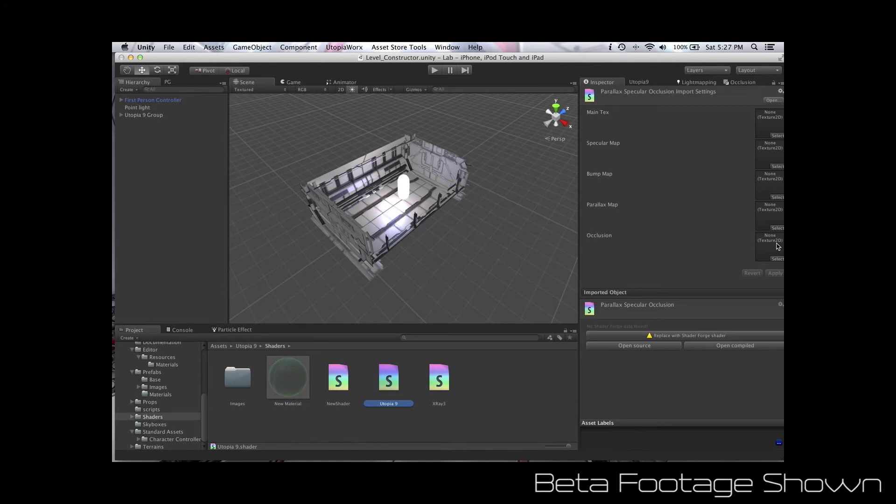
{"action": "left_click", "coordinate": [169, 366]}
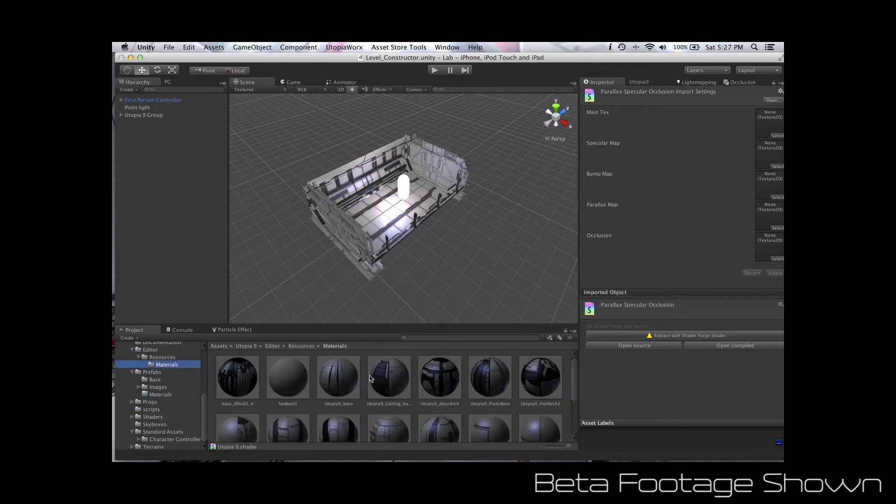
{"action": "scroll", "coordinate": [327, 378], "scroll_direction": "down", "scroll_amount": 2}
{"action": "scroll", "coordinate": [290, 376], "scroll_direction": "up", "scroll_amount": 2}
{"action": "left_click", "coordinate": [444, 383]}
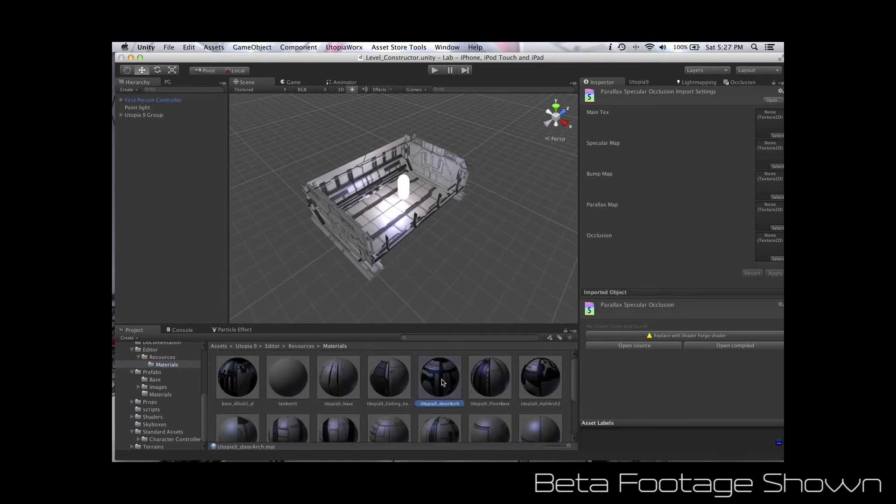
Step: Inspect the Utopia9_FloorBase material's colours and texture map slots, and compare them with the Utopia 9 Level Builder's colour settings
{"action": "left_click", "coordinate": [506, 382]}
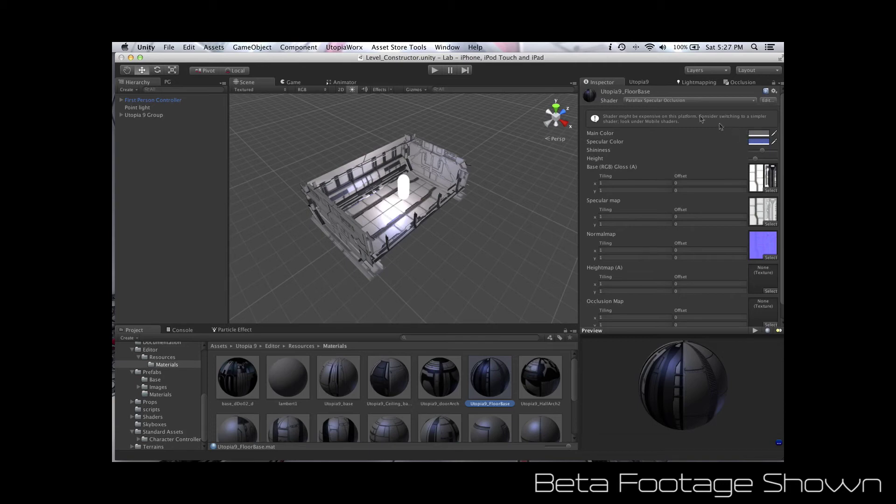
{"action": "left_click", "coordinate": [639, 82]}
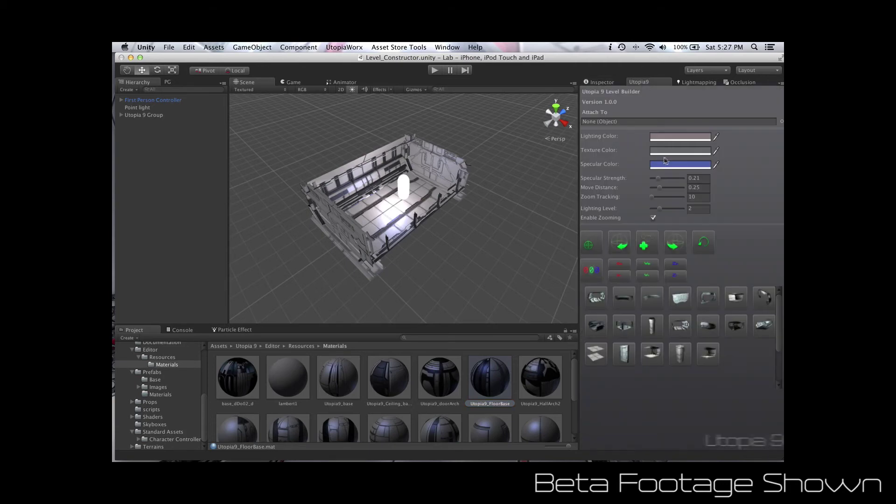
{"action": "left_click", "coordinate": [602, 82]}
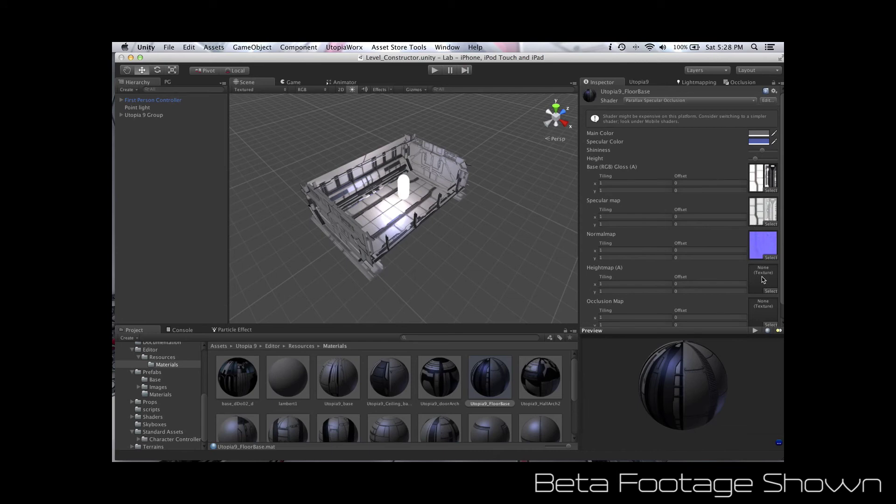
{"action": "scroll", "coordinate": [753, 275], "scroll_direction": "down", "scroll_amount": 1}
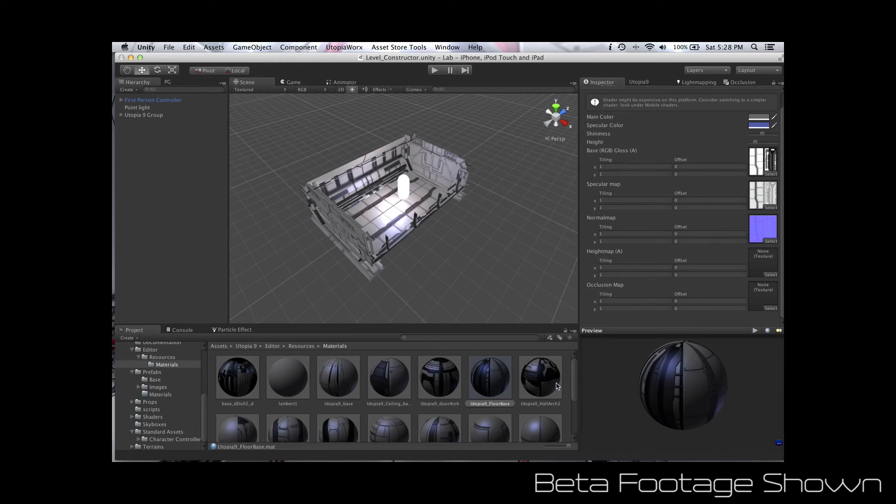
{"action": "scroll", "coordinate": [768, 173], "scroll_direction": "up", "scroll_amount": 2}
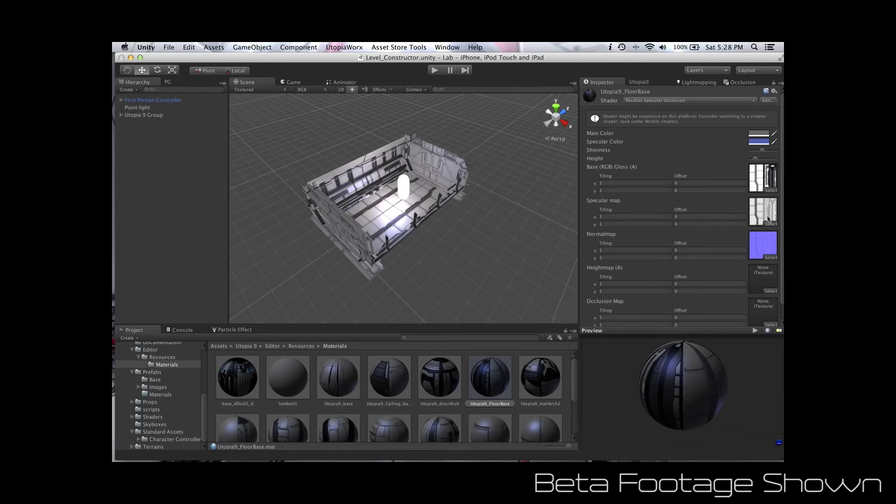
Step: Browse the textures available for the FloorBase material's Base (RGB) Gloss (A) slot and close the texture picker without changing the selection
{"action": "left_click", "coordinate": [771, 190]}
{"action": "scroll", "coordinate": [477, 255], "scroll_direction": "down", "scroll_amount": 5}
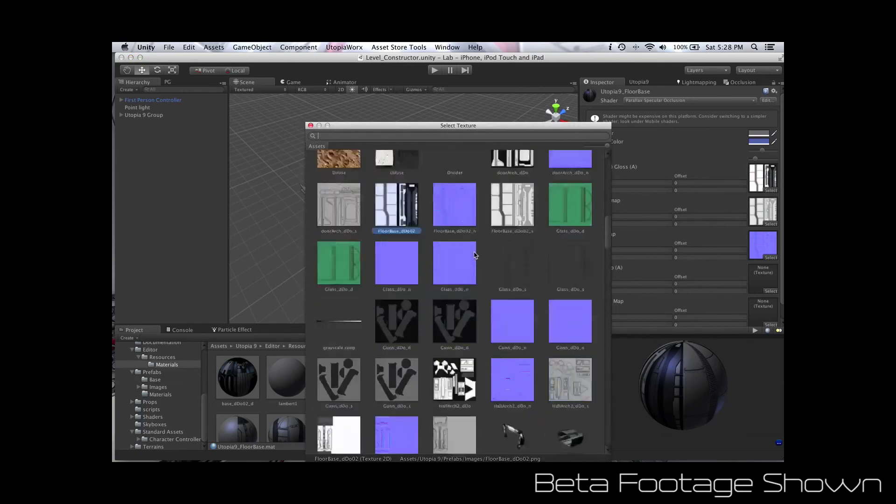
{"action": "left_click", "coordinate": [310, 125]}
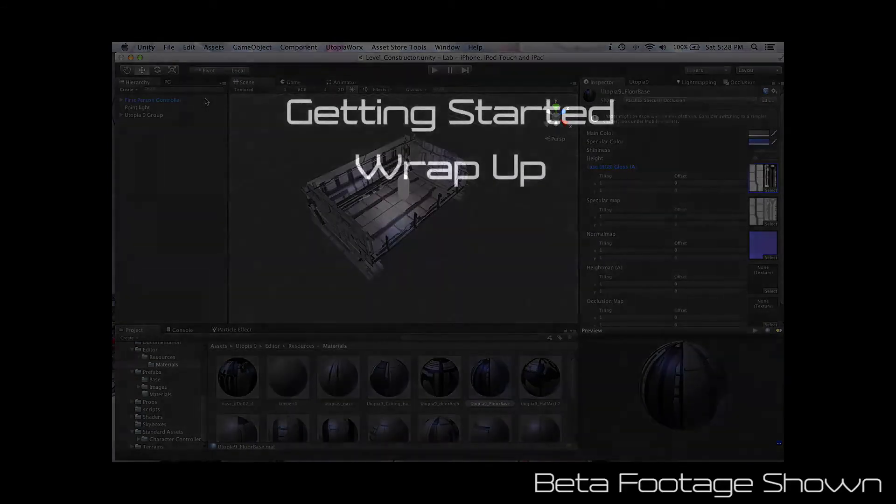